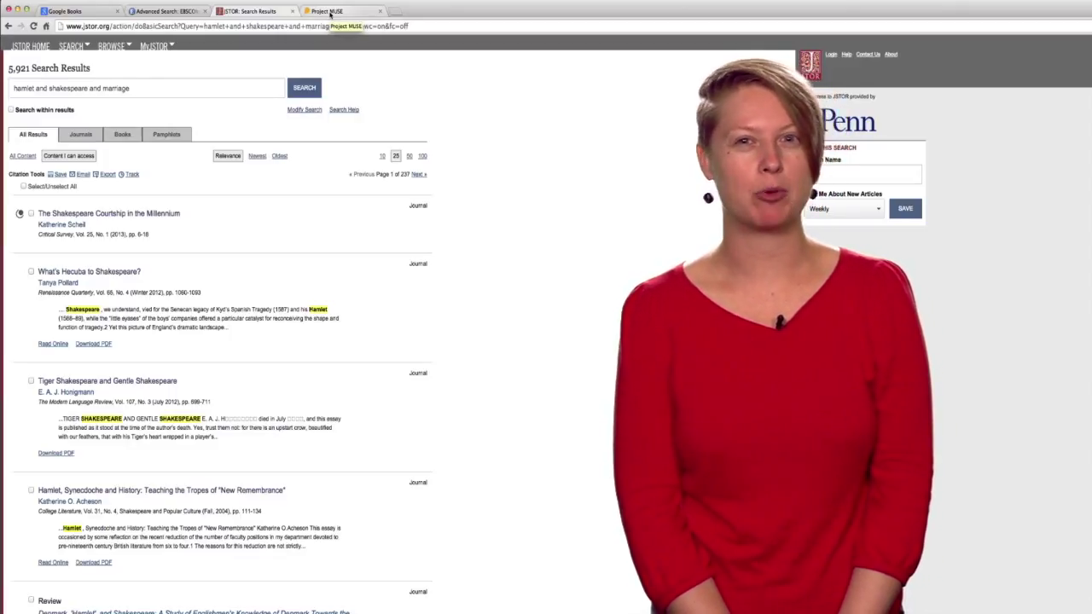
# View the Project MUSE home page, and examine the JSTOR results list for "hamlet and shakespeare and marriage"
pyautogui.click(330, 12)
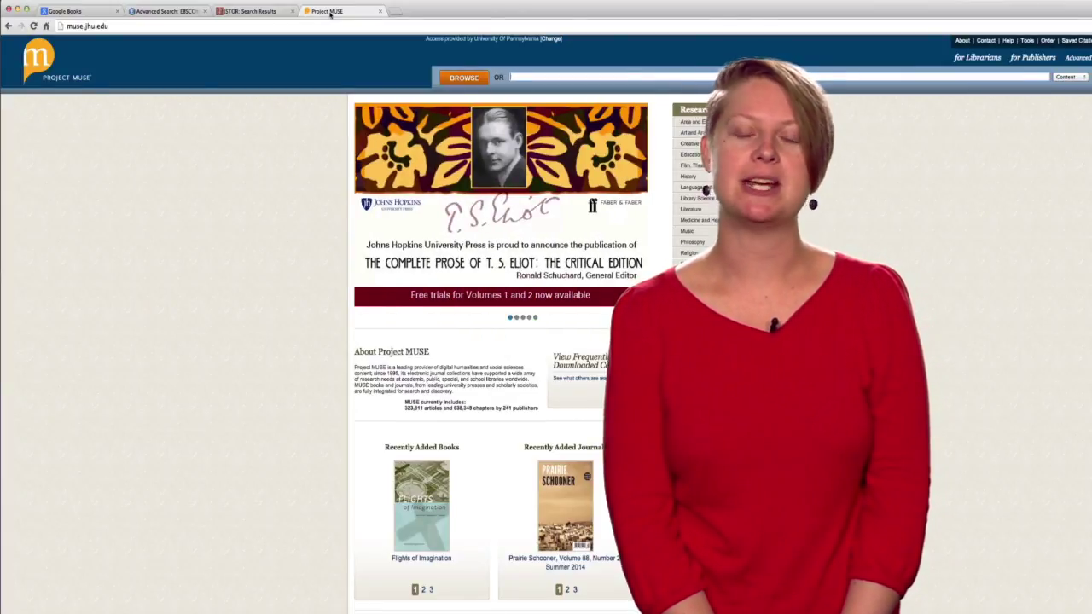
pyautogui.click(240, 11)
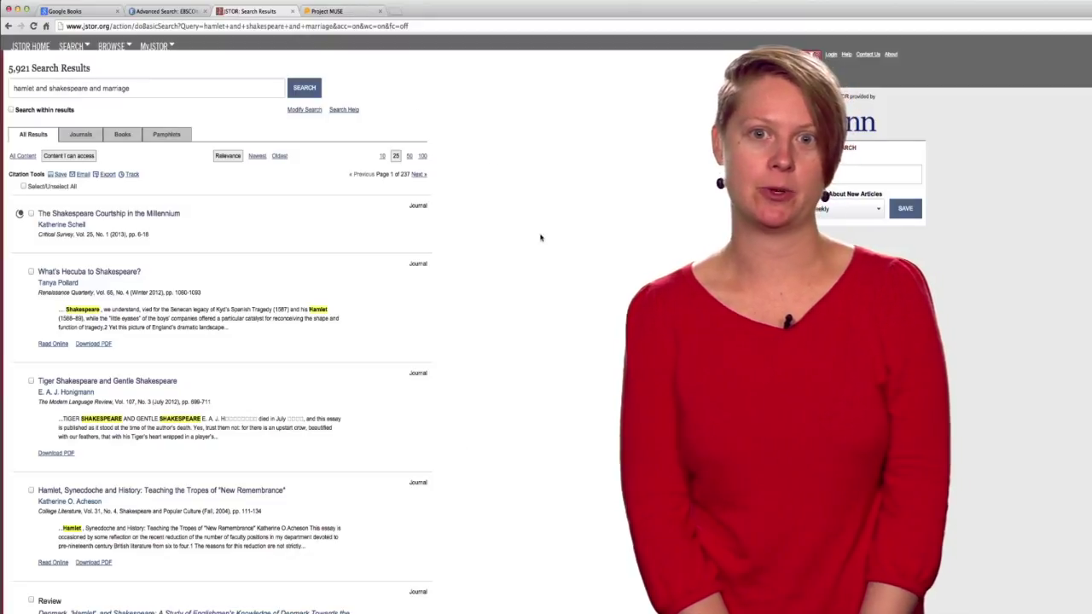
pyautogui.scroll(-2, 541, 232)
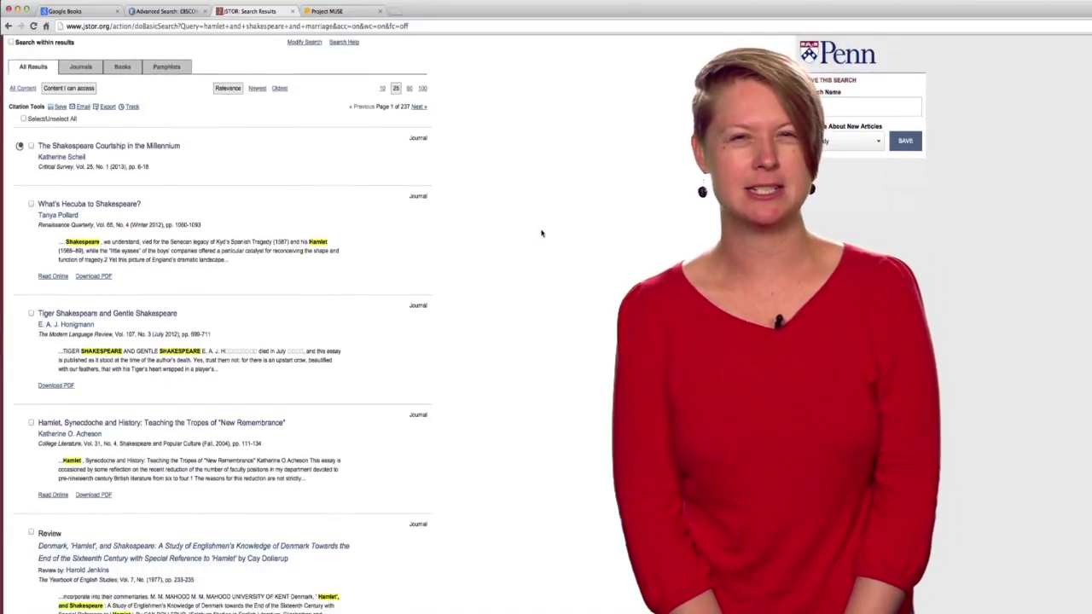
pyautogui.scroll(-3, 541, 232)
pyautogui.scroll(-6, 541, 232)
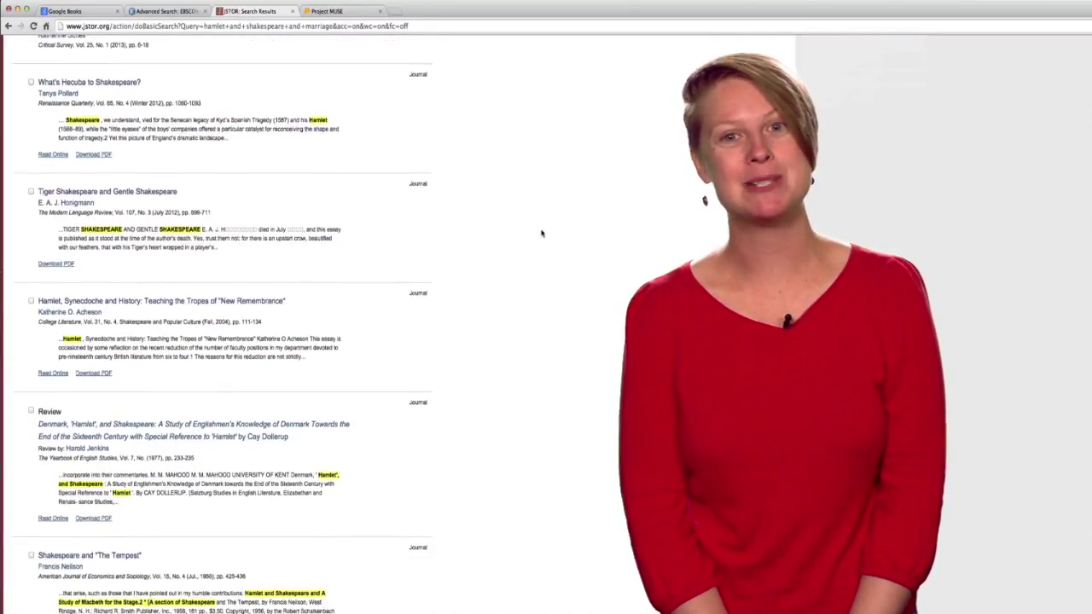
pyautogui.scroll(-5, 541, 232)
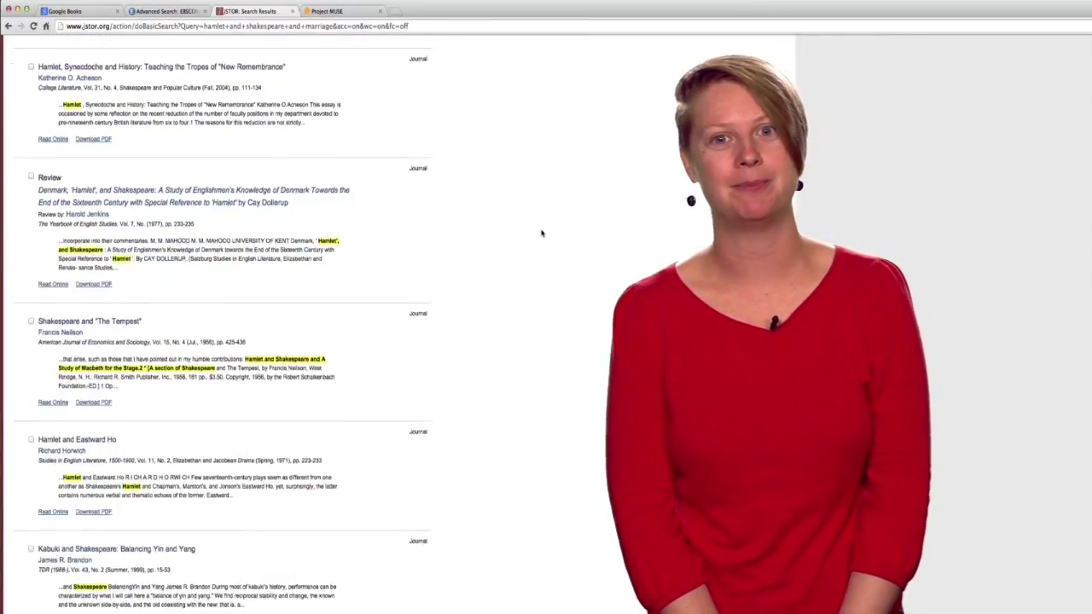
pyautogui.scroll(-5, 541, 232)
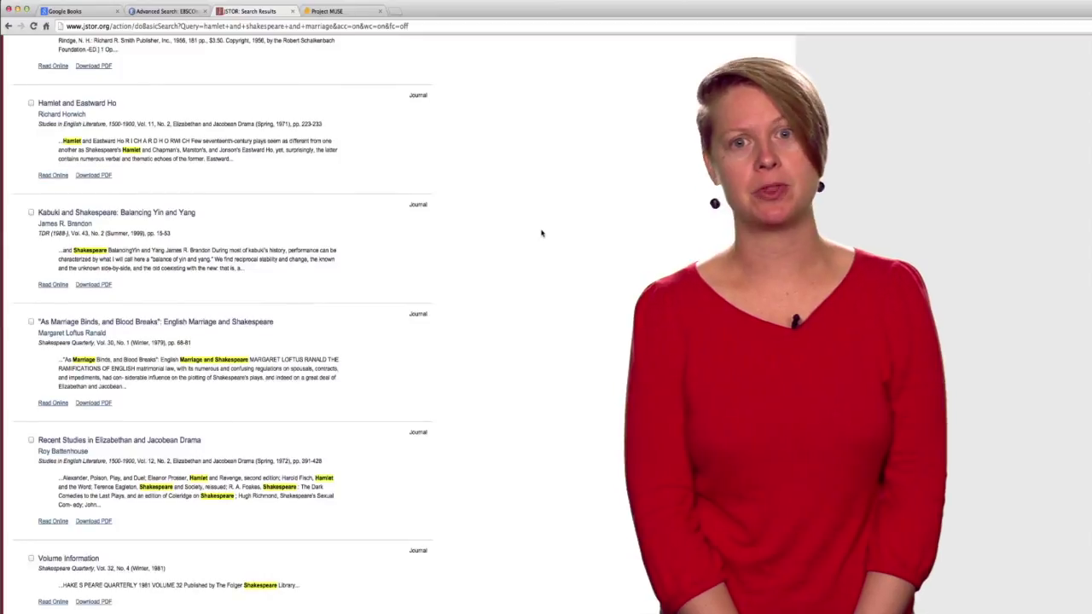
pyautogui.scroll(-3, 540, 232)
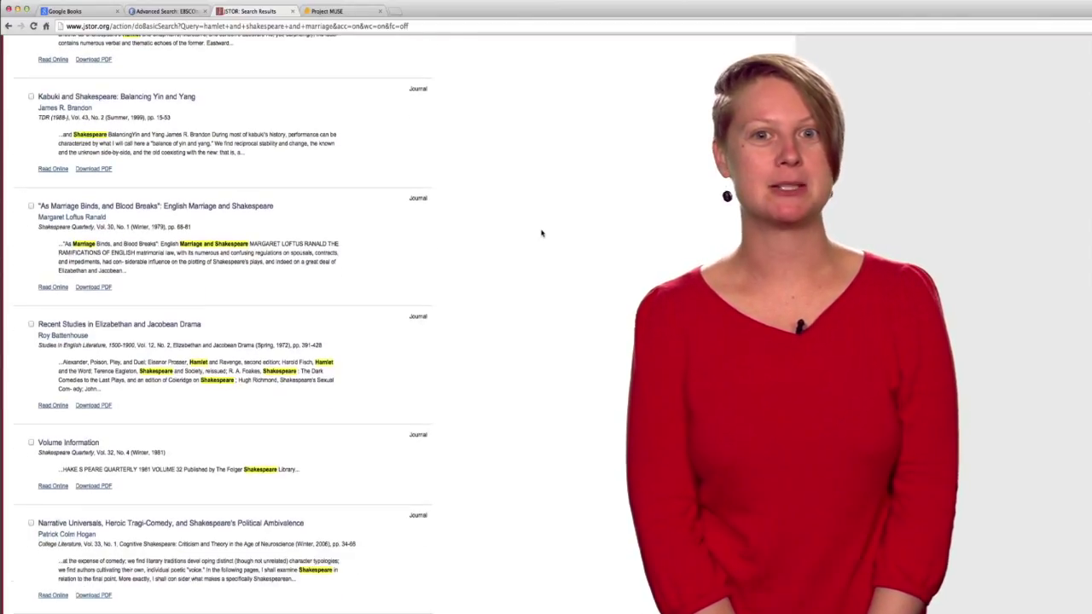
pyautogui.scroll(12, 544, 226)
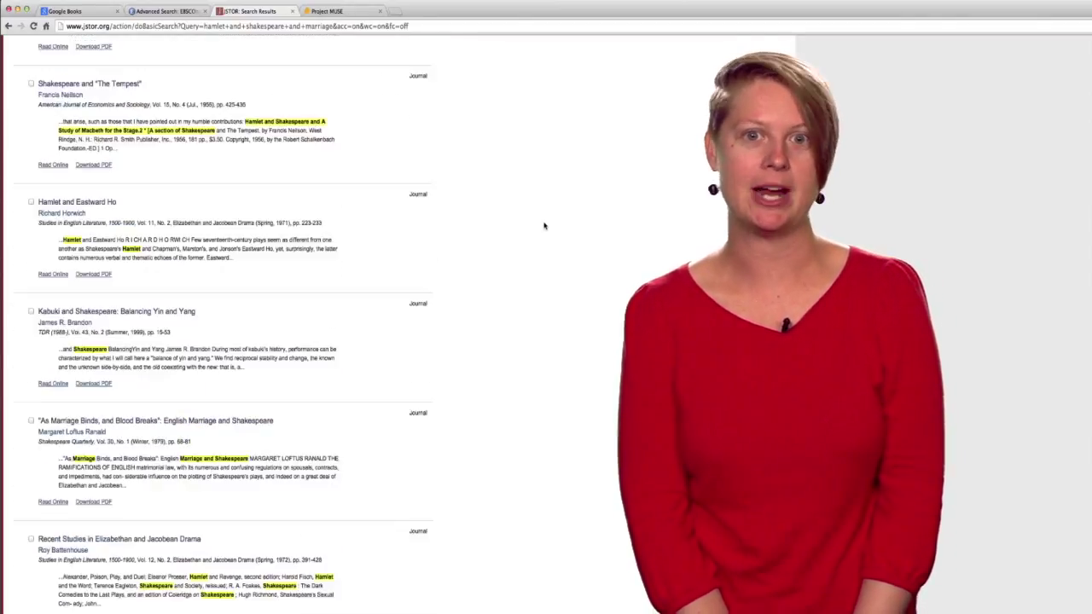
pyautogui.scroll(12, 544, 227)
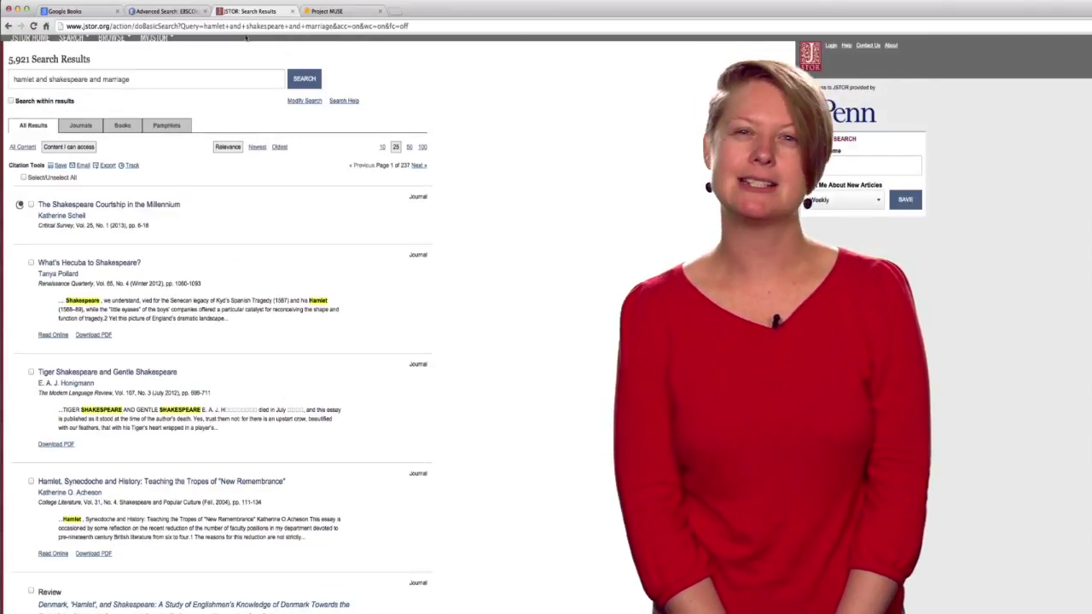
# Switch to the MLA International Bibliography advanced search, view its search field options, and open the Names as Subjects index
pyautogui.click(157, 11)
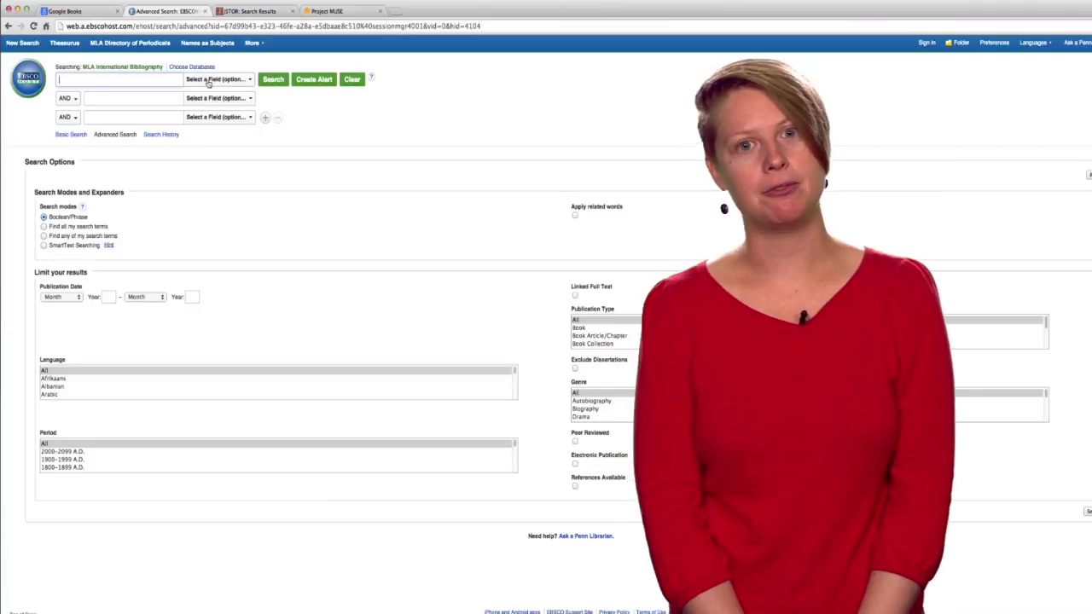
pyautogui.click(209, 81)
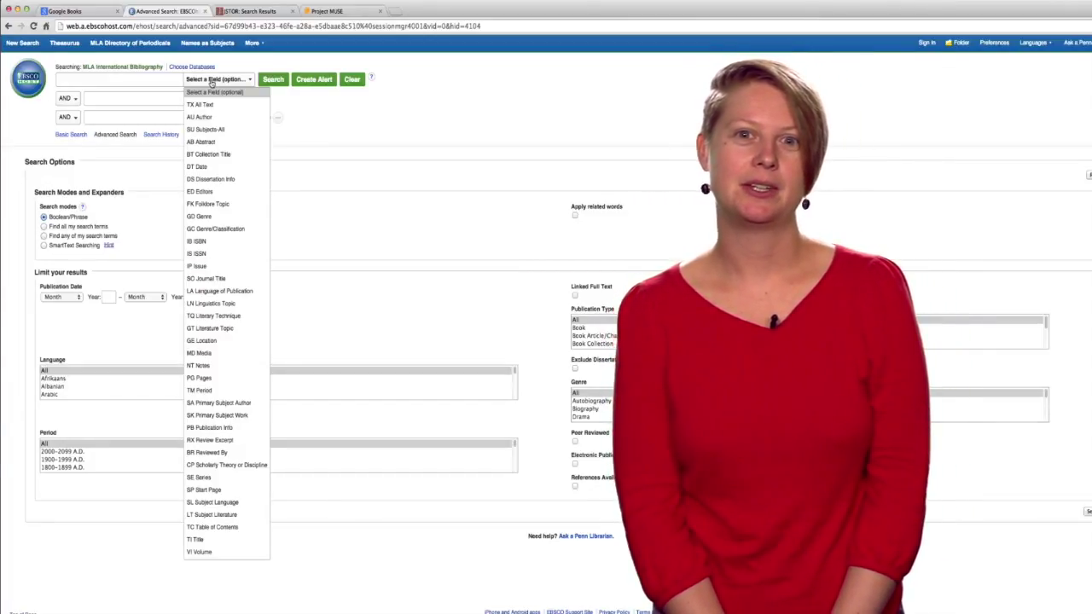
pyautogui.click(183, 42)
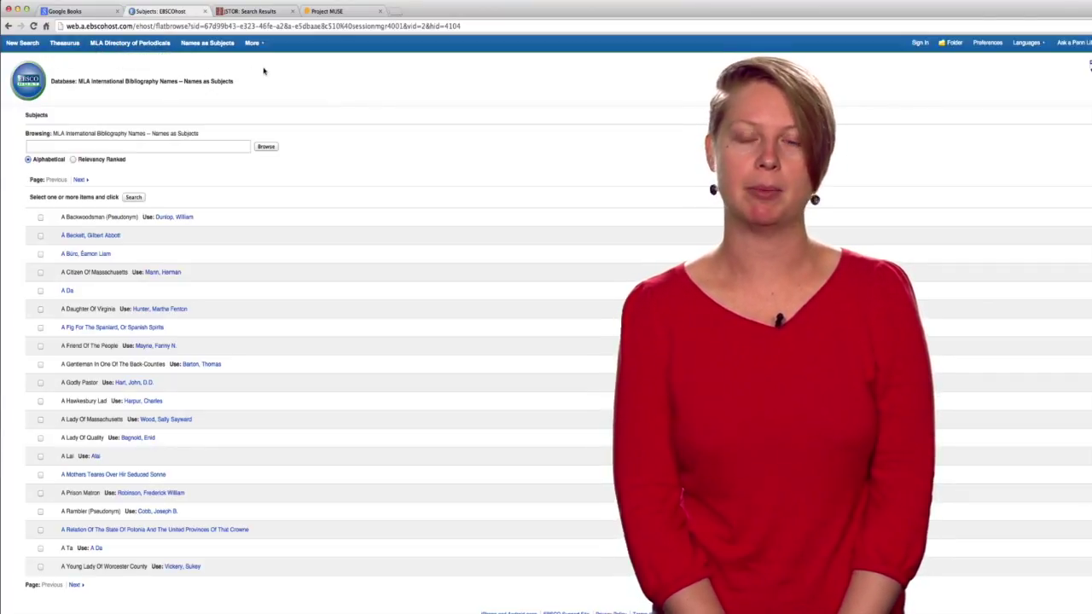
# Switch to Project MUSE and search its content for "marriage and hamlet"
pyautogui.click(309, 13)
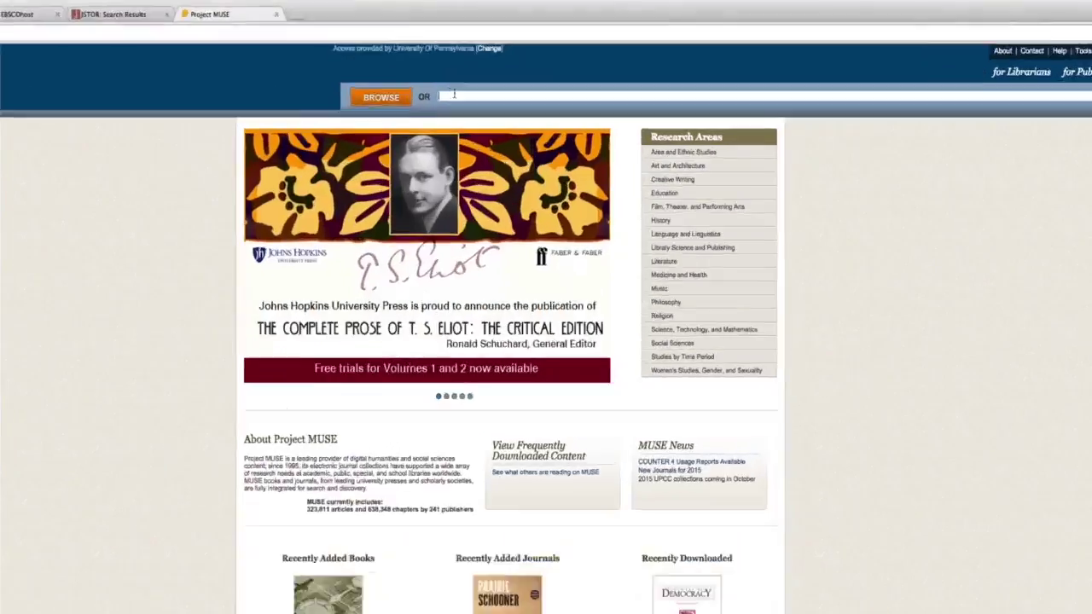
pyautogui.write('marriage a')
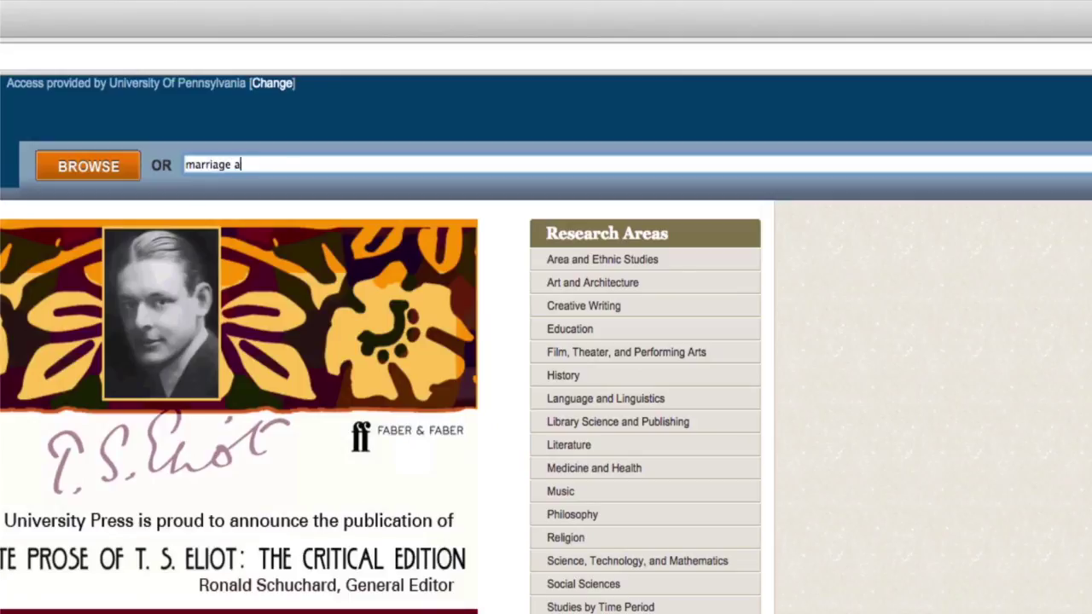
pyautogui.write('nd hmal')
pyautogui.press('BackSpace')
pyautogui.press('BackSpace')
pyautogui.press('BackSpace')
pyautogui.write('amlet')
pyautogui.press('Return')
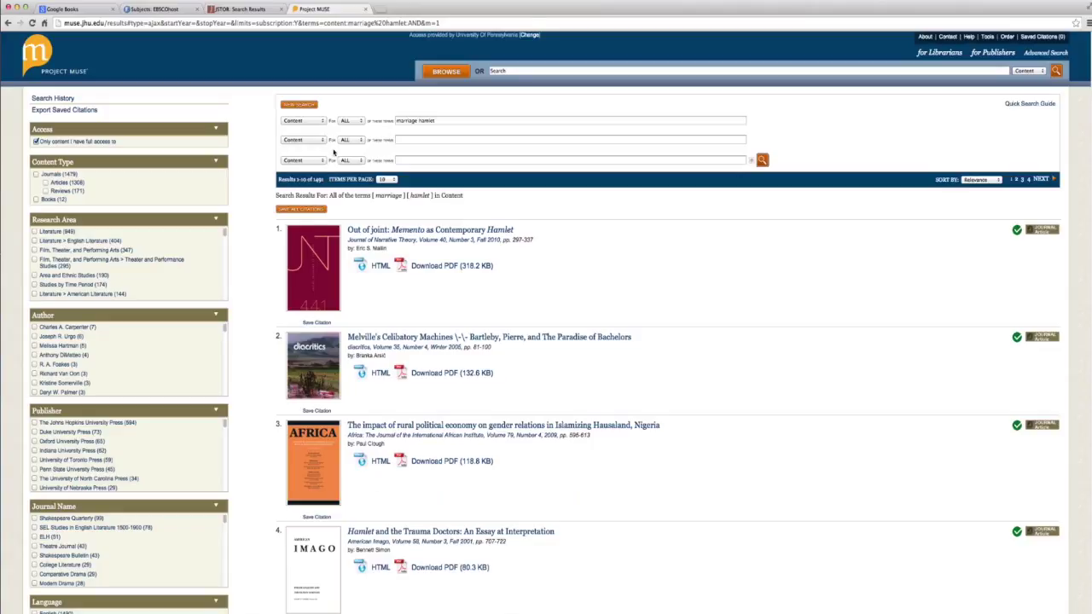
# Refine the search by adding "shakespeare" to the terms "marriage hamlet" and rerun it
pyautogui.scroll(-1, 751, 383)
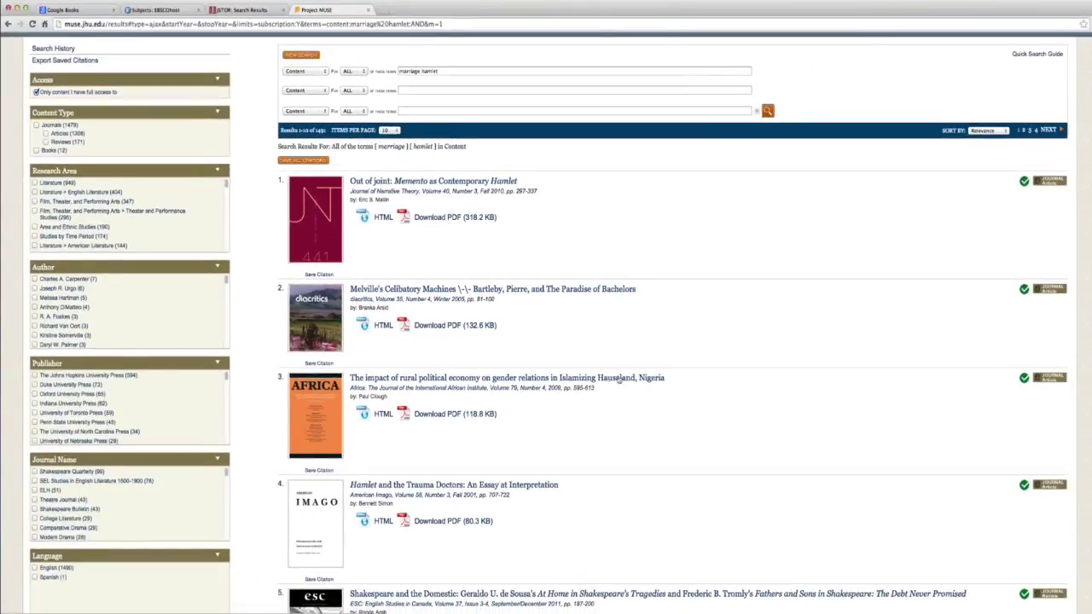
pyautogui.click(464, 71)
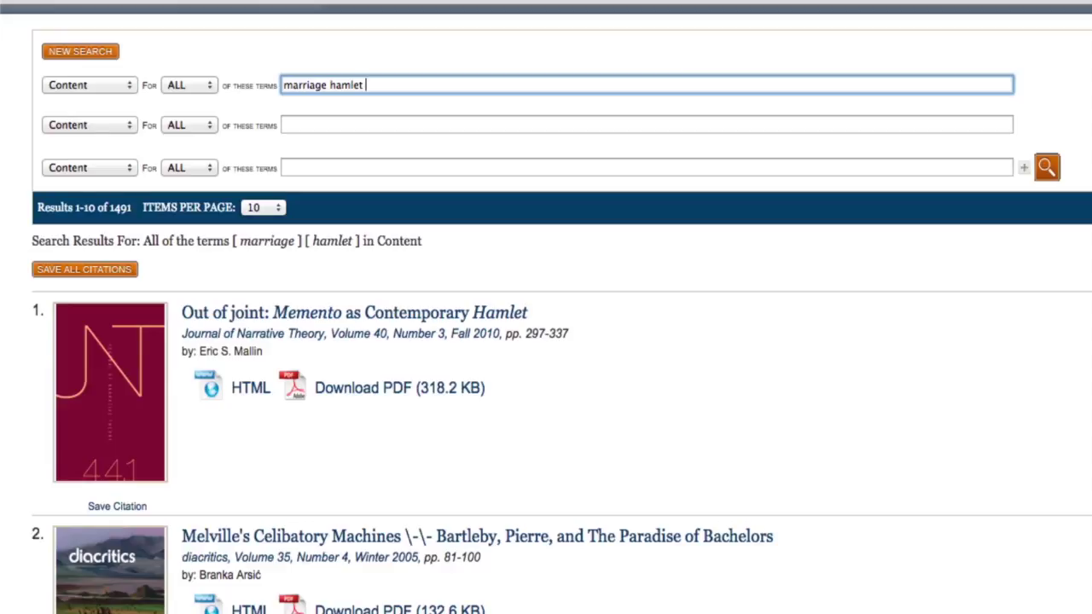
pyautogui.write('shap')
pyautogui.press('BackSpace')
pyautogui.write('kespeare')
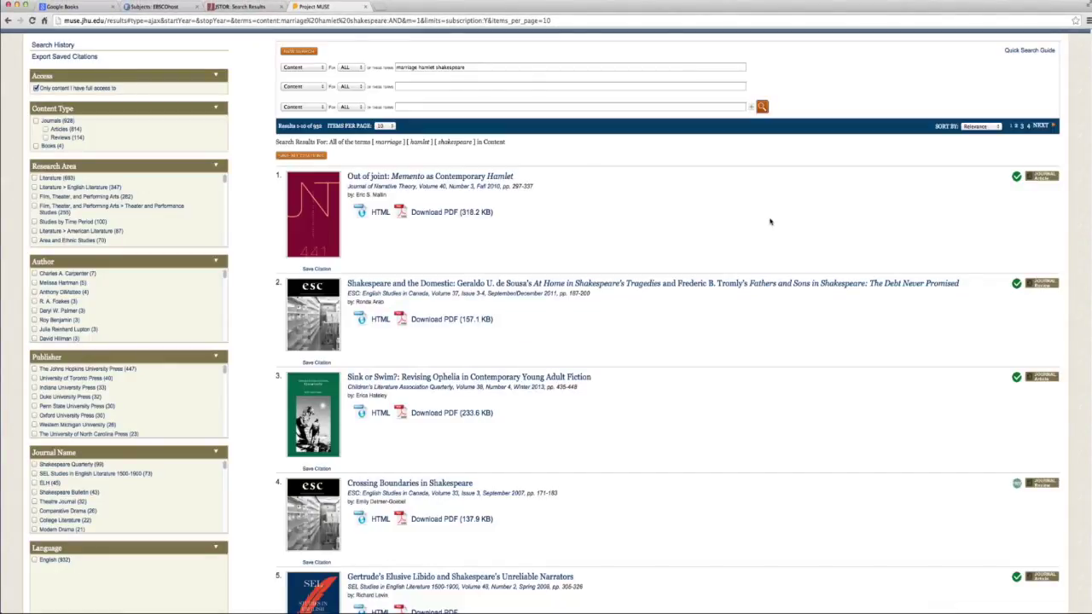
# Look through the first page of results and open the article "Out of joint: Memento as Contemporary Hamlet" in HTML
pyautogui.scroll(-1, 770, 222)
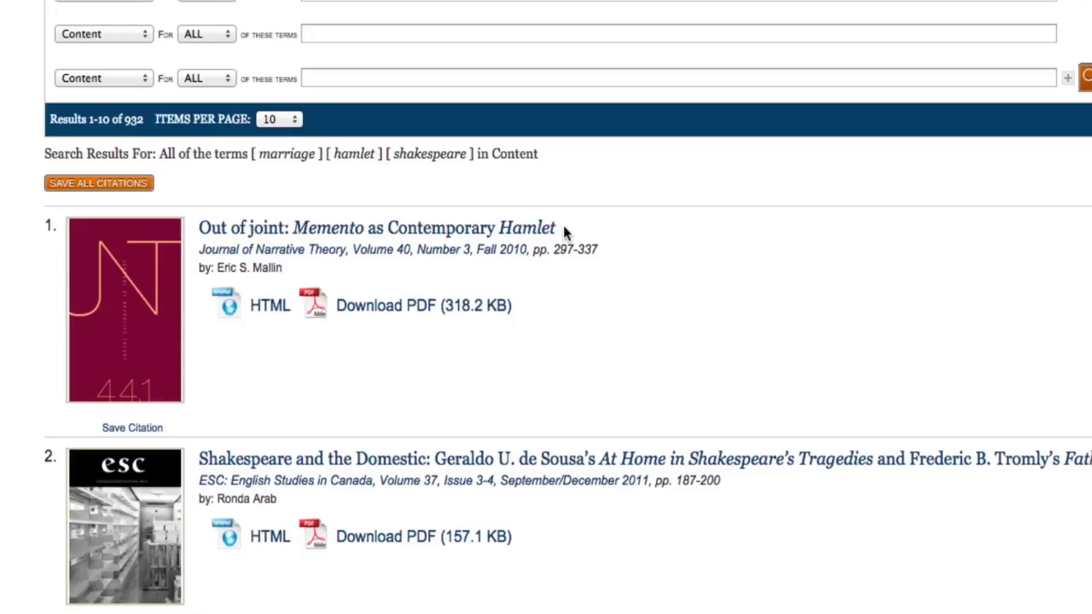
pyautogui.scroll(-10, 546, 341)
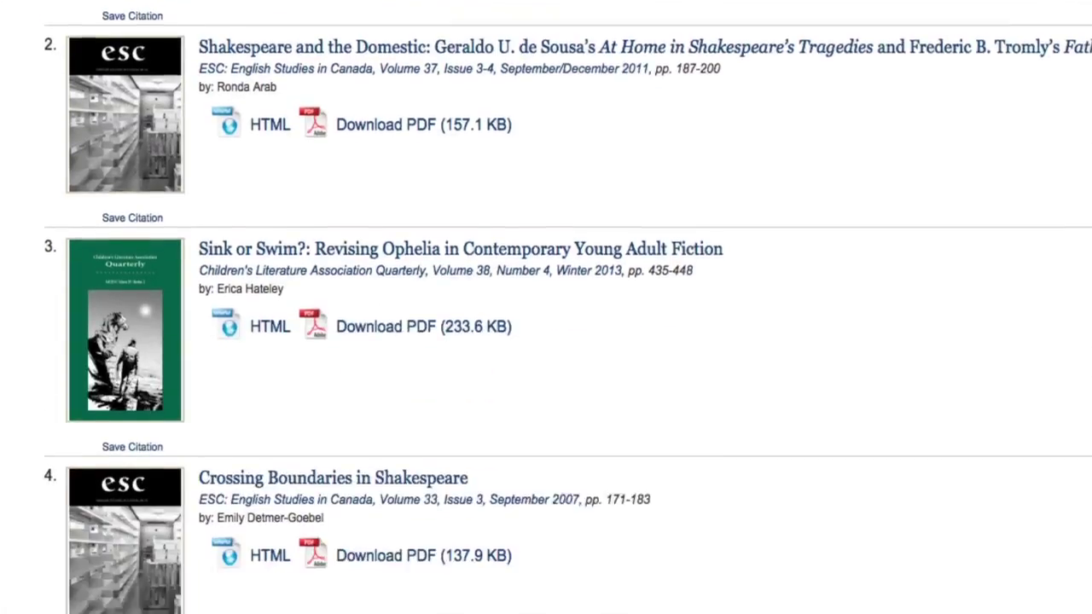
pyautogui.scroll(-5, 546, 307)
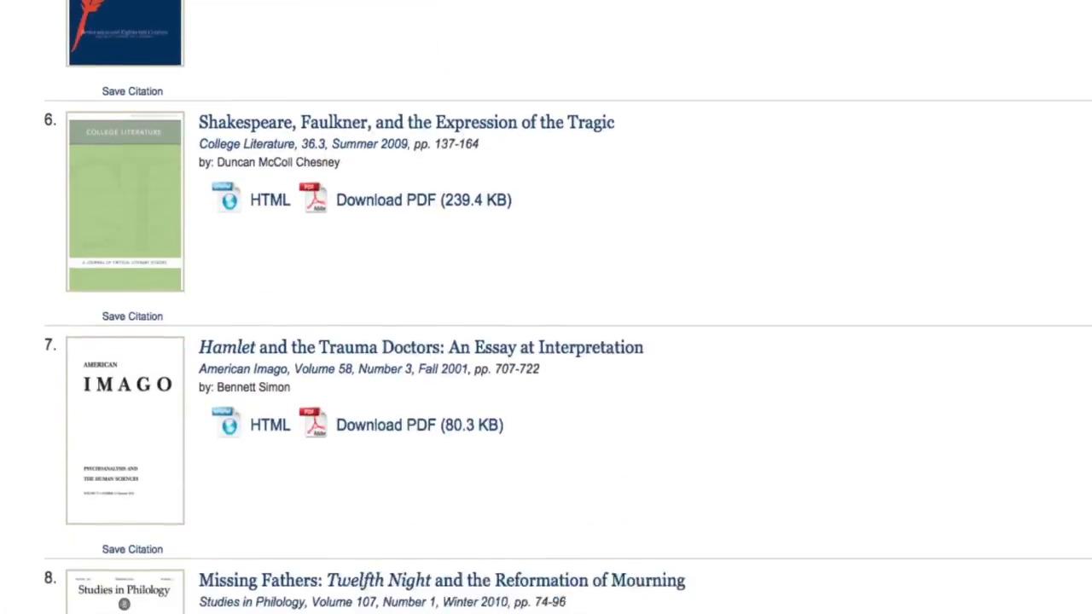
pyautogui.scroll(-3, 546, 307)
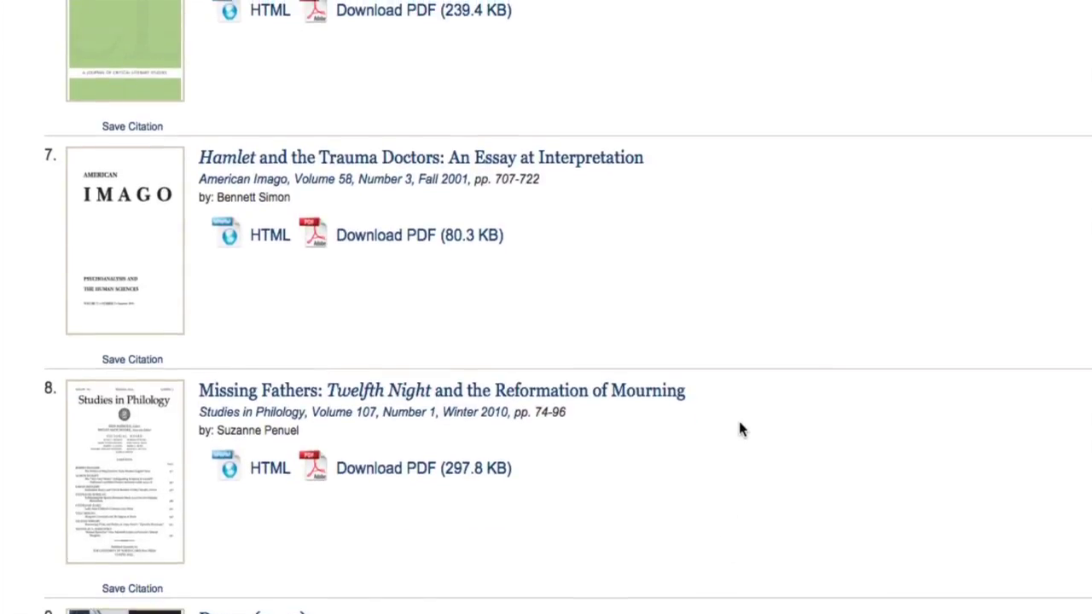
pyautogui.scroll(12, 739, 427)
pyautogui.scroll(8, 741, 429)
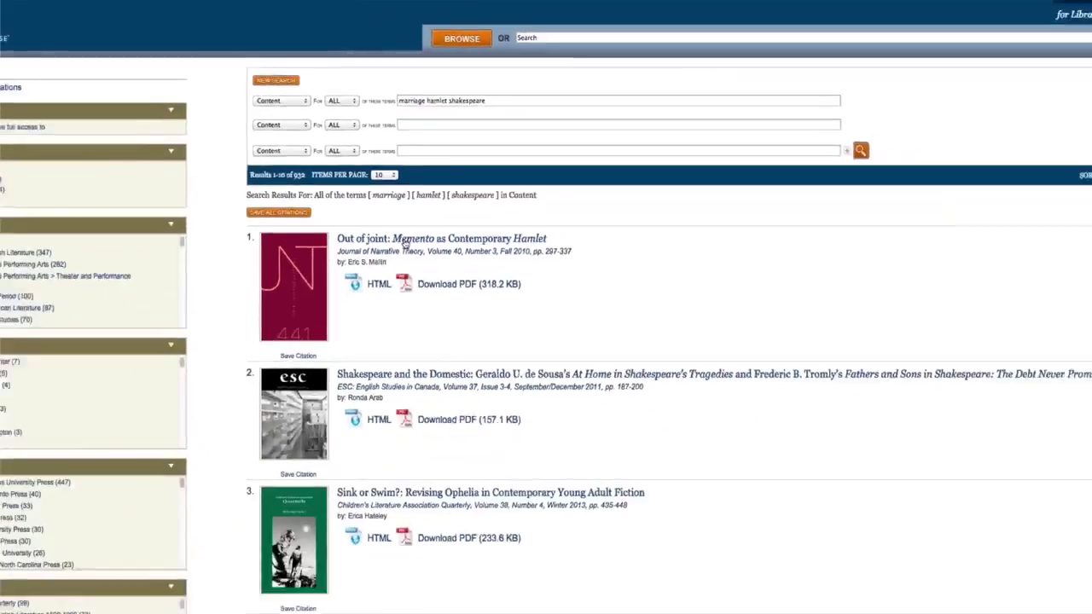
pyautogui.click(314, 375)
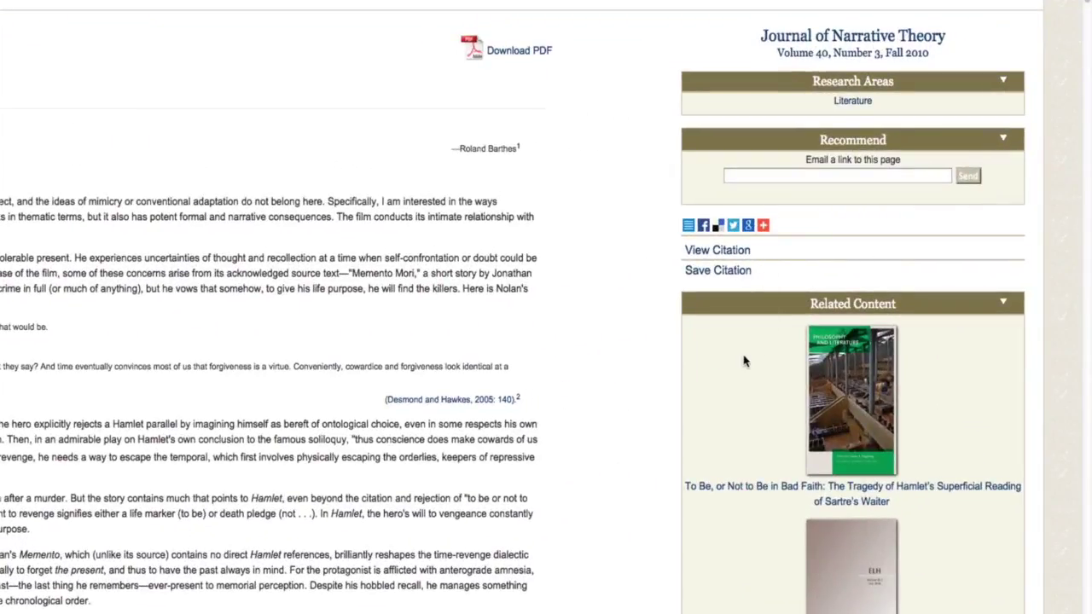
# Find occurrences of "marriage" in the article text and read the passages around them
pyautogui.scroll(-3, 744, 361)
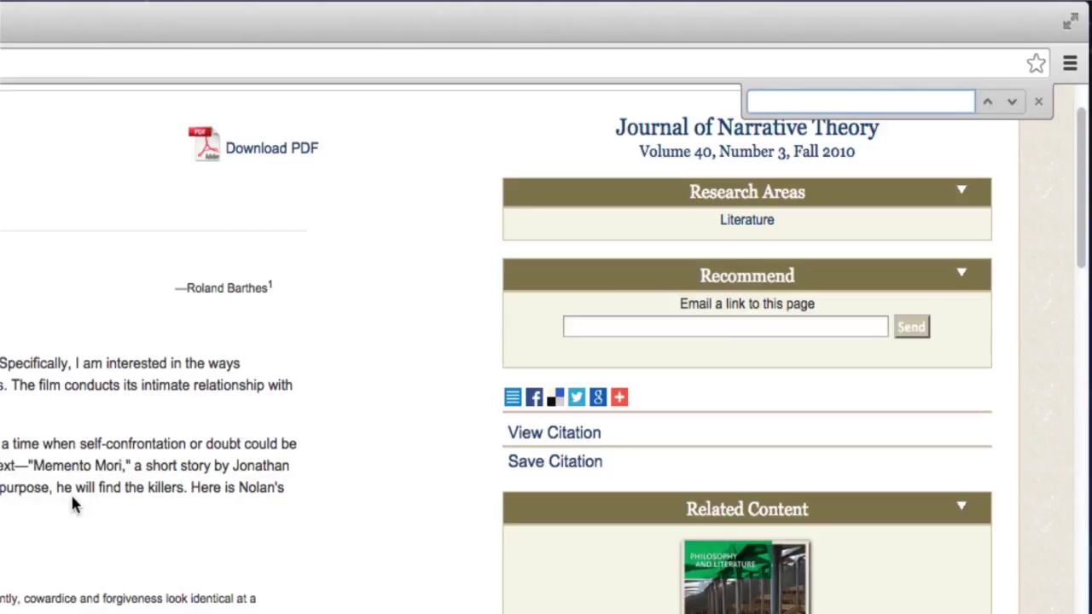
pyautogui.write('marriage')
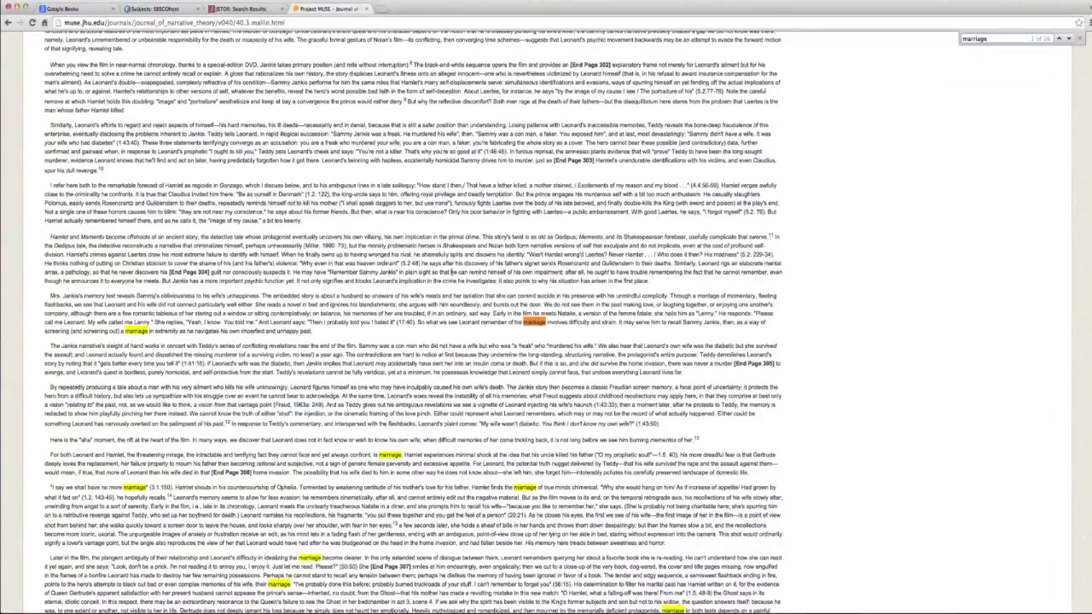
pyautogui.scroll(-3, 382, 342)
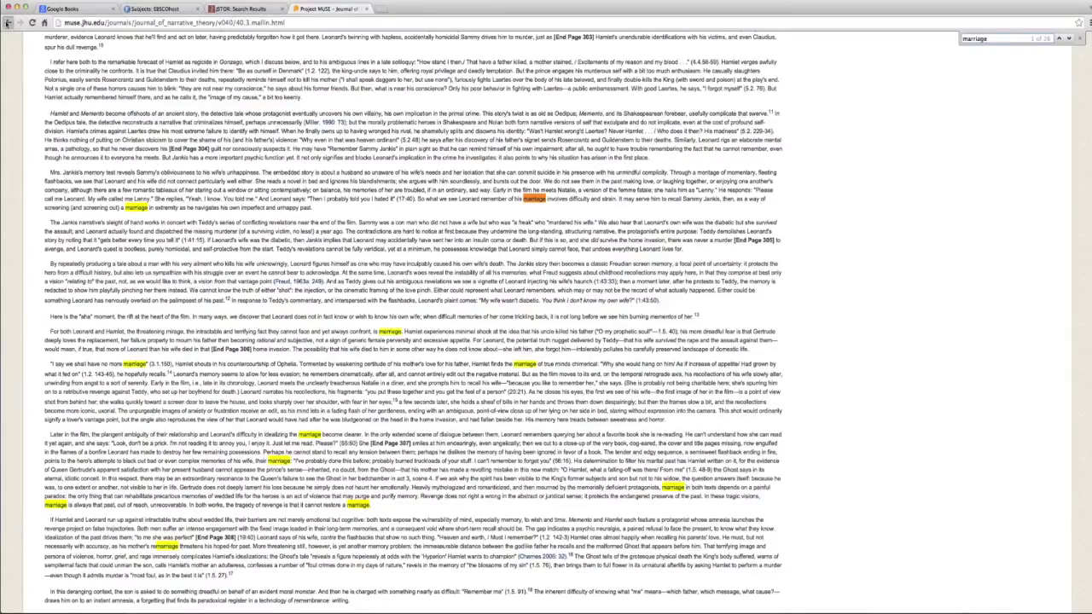
# Return to the Project MUSE results list and look through the article titles on its first page
pyautogui.click(6, 23)
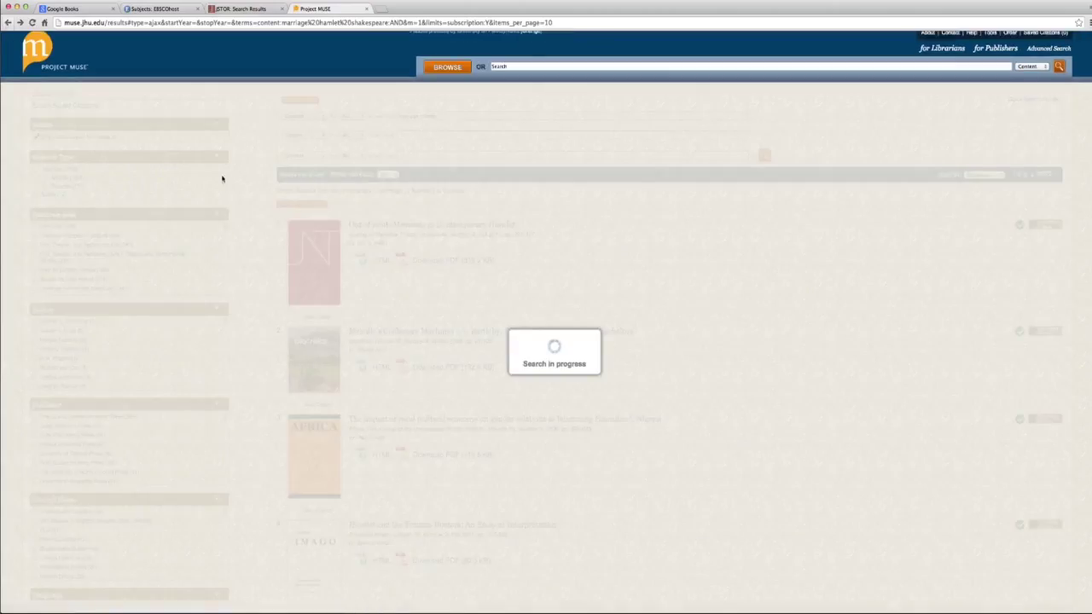
pyautogui.scroll(-4, 475, 441)
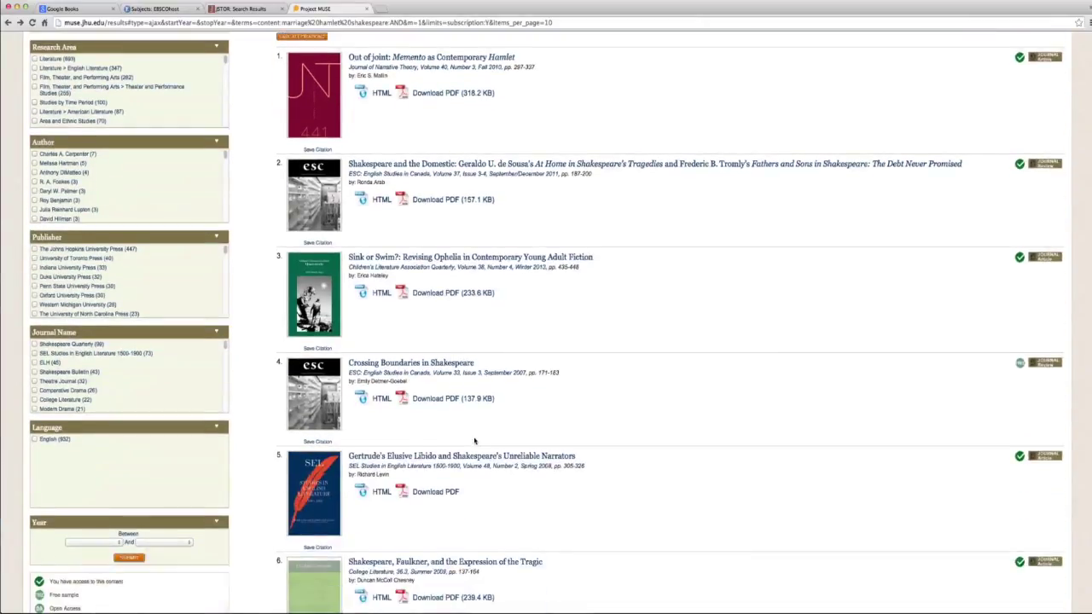
pyautogui.scroll(-8, 476, 441)
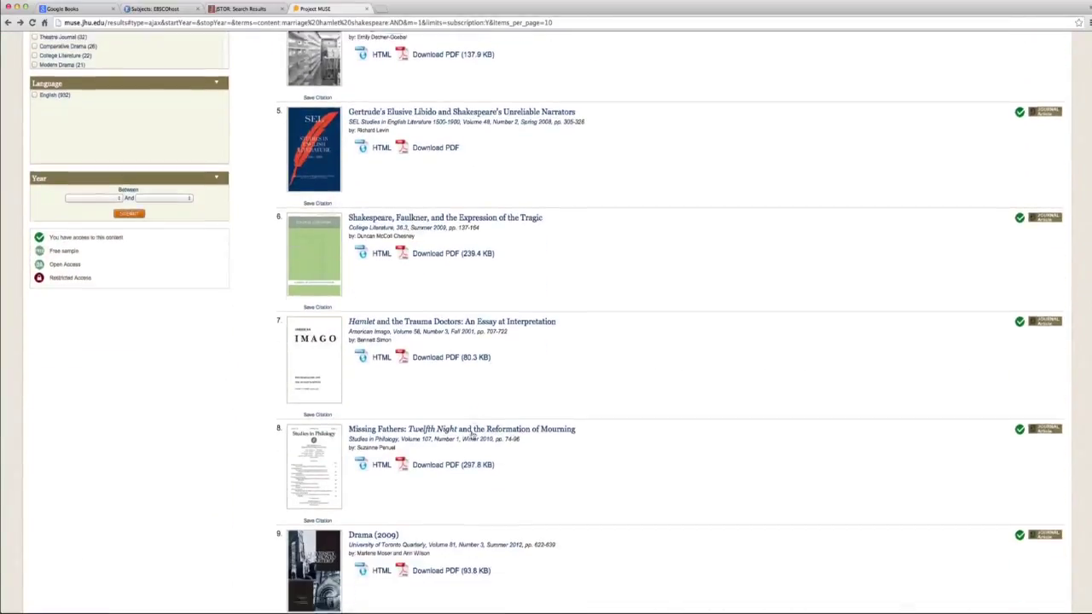
pyautogui.scroll(-2, 472, 436)
pyautogui.scroll(-4, 494, 427)
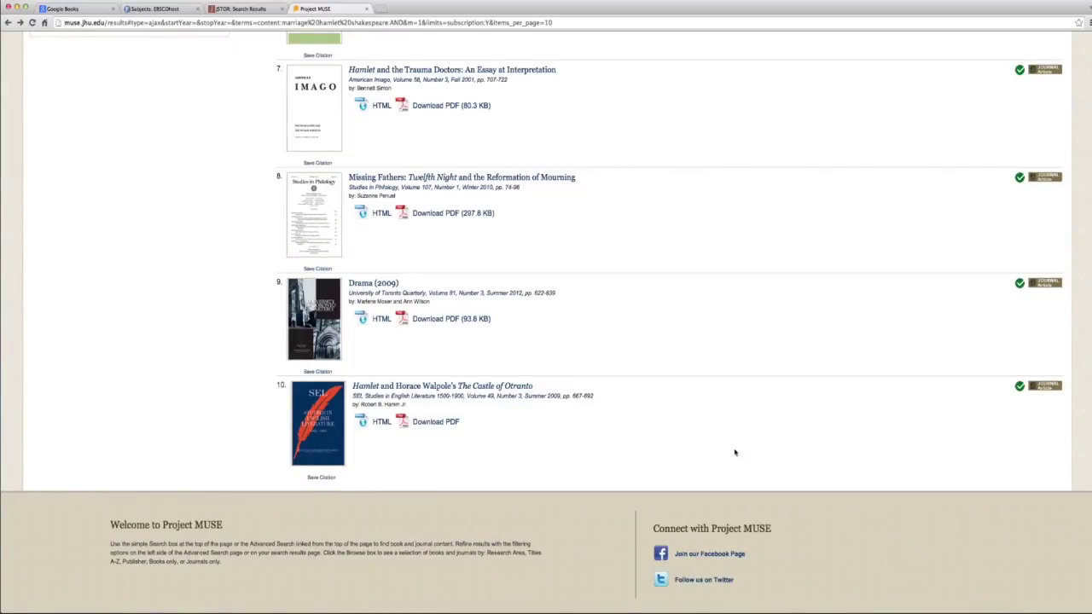
pyautogui.scroll(20, 853, 265)
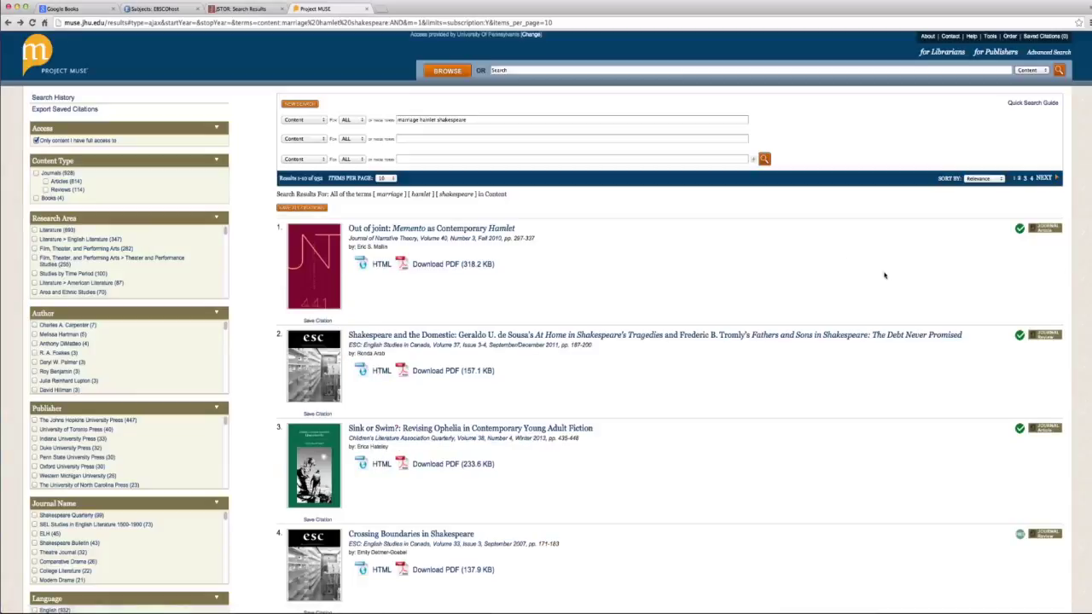
# Go to the next page of results and examine the article titles listed there
pyautogui.click(1044, 178)
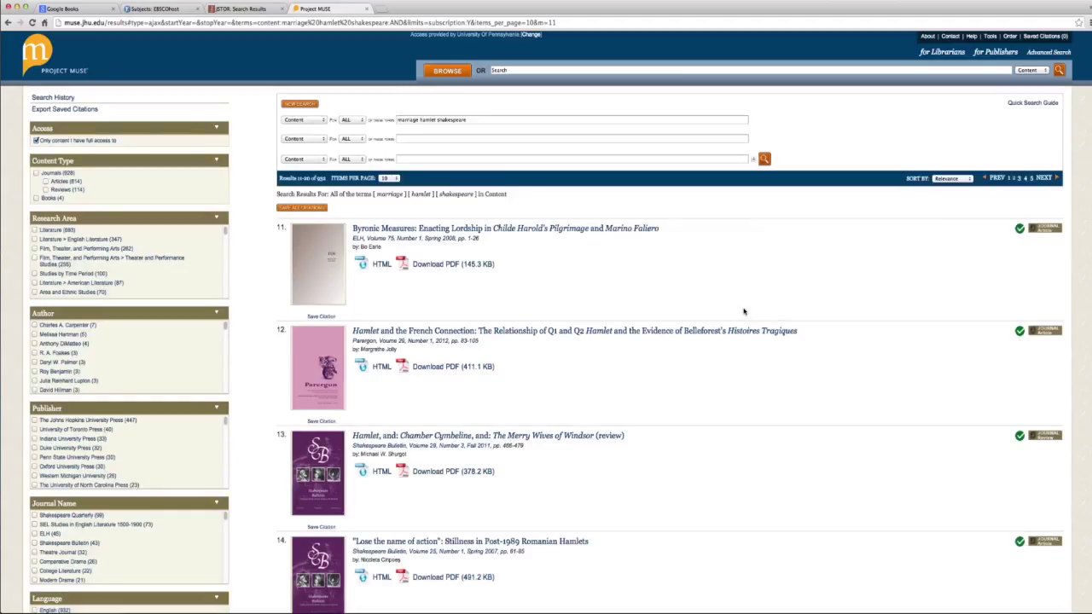
pyautogui.scroll(-5, 753, 419)
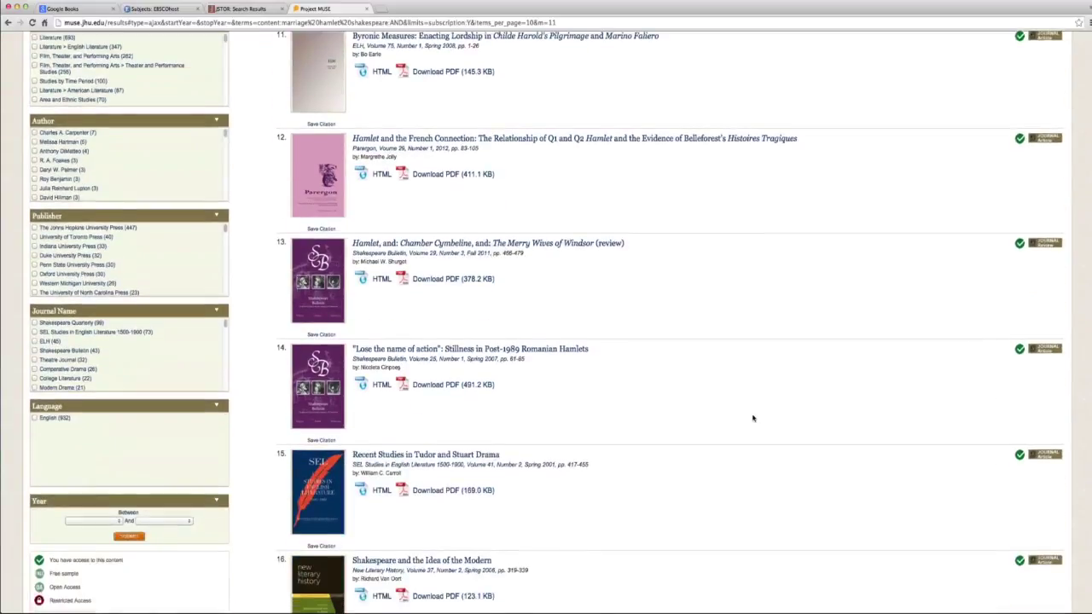
pyautogui.scroll(-1, 753, 418)
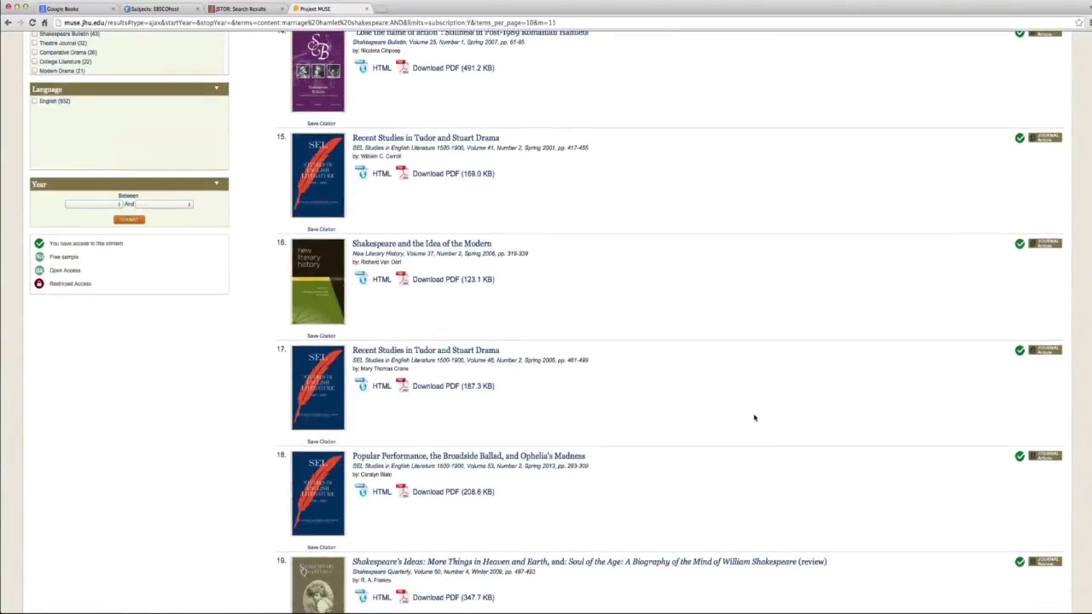
# Open the review of "Shakespeare's Ideas: More Things in Heaven and Earth" from the results, read it and return to the results list
pyautogui.scroll(-2, 754, 418)
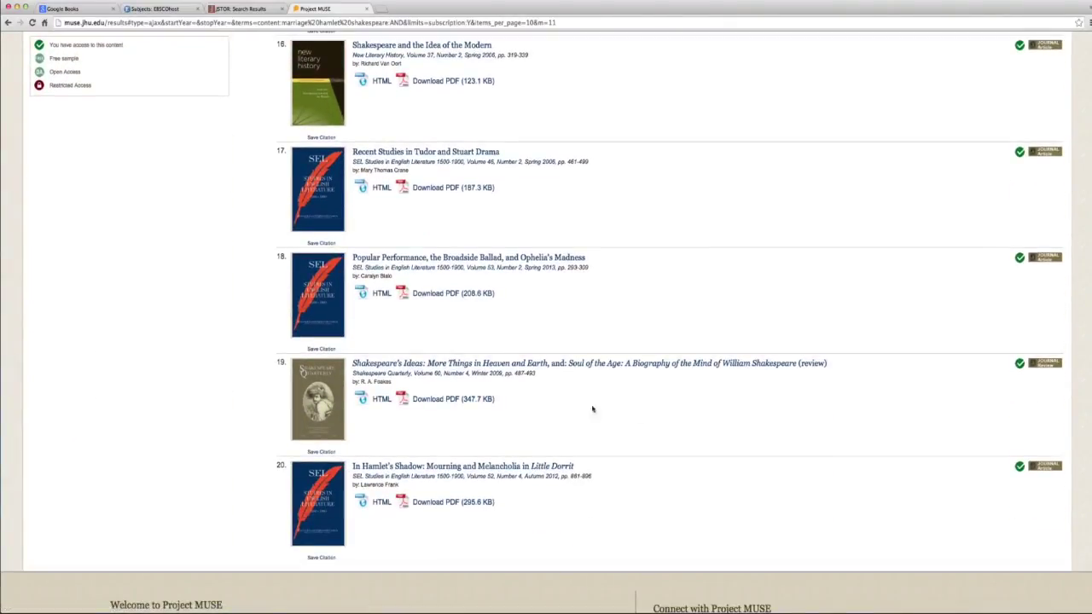
pyautogui.click(542, 364)
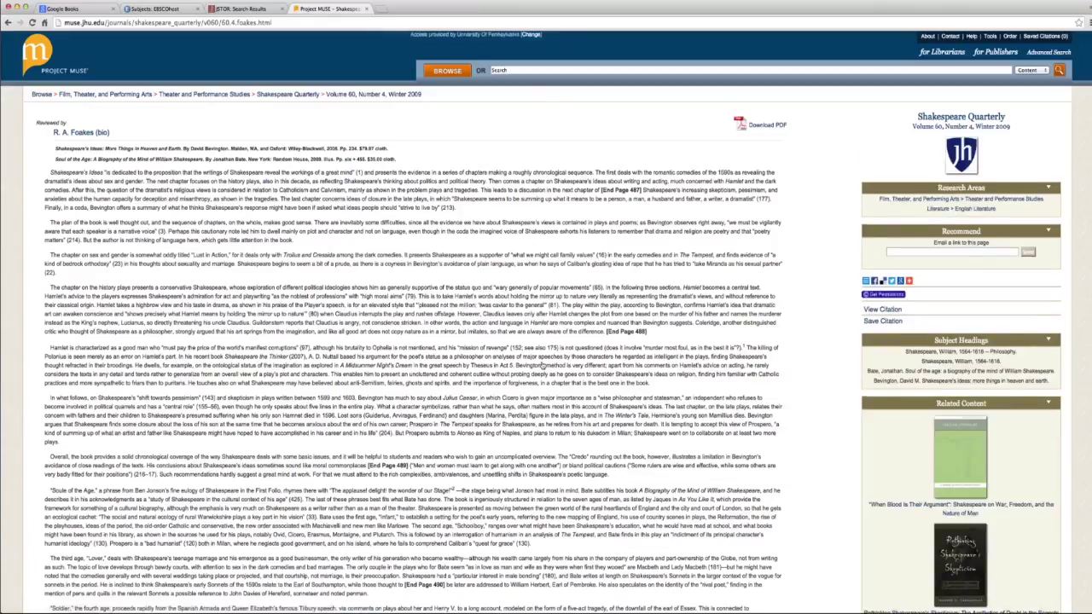
pyautogui.click(9, 23)
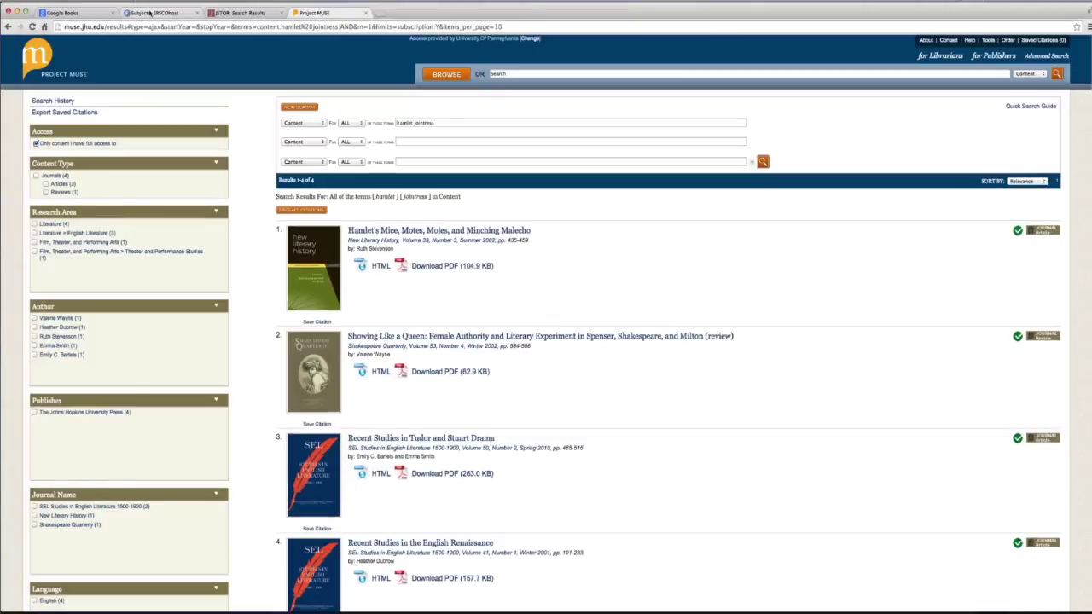
# Switch to EBSCOhost and run a new MLA International Bibliography search for "hamlet and shakespeare and marriage"
pyautogui.click(149, 13)
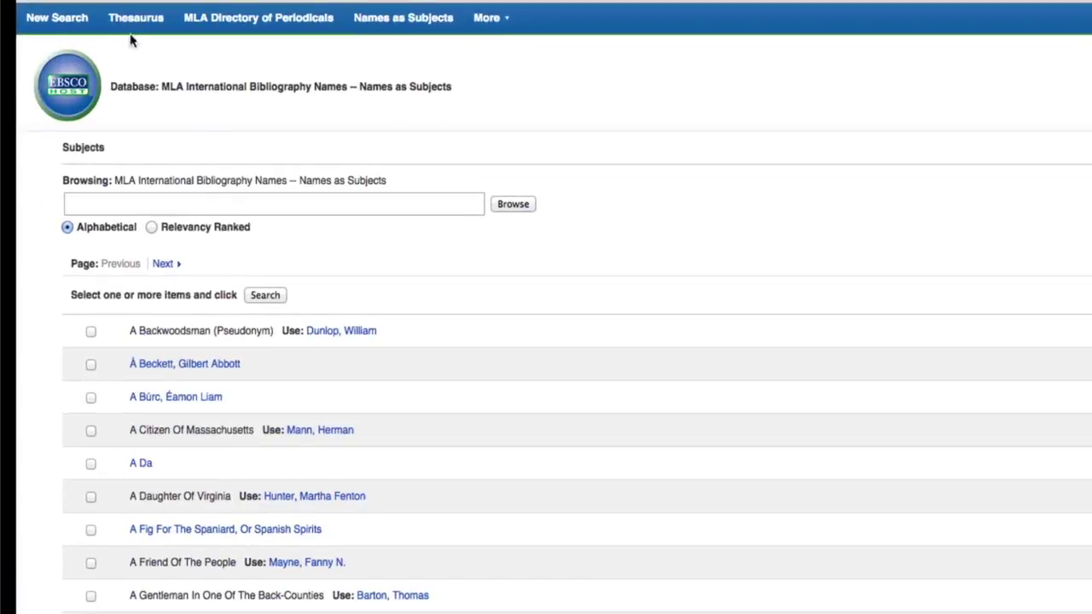
pyautogui.click(57, 18)
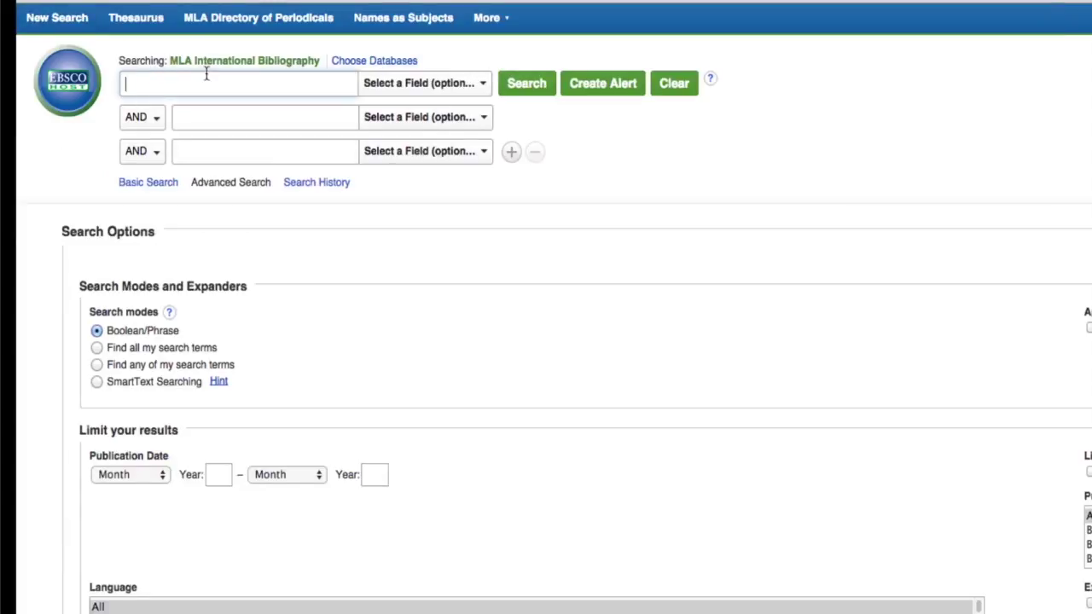
pyautogui.write('hamlet and shakespeare ')
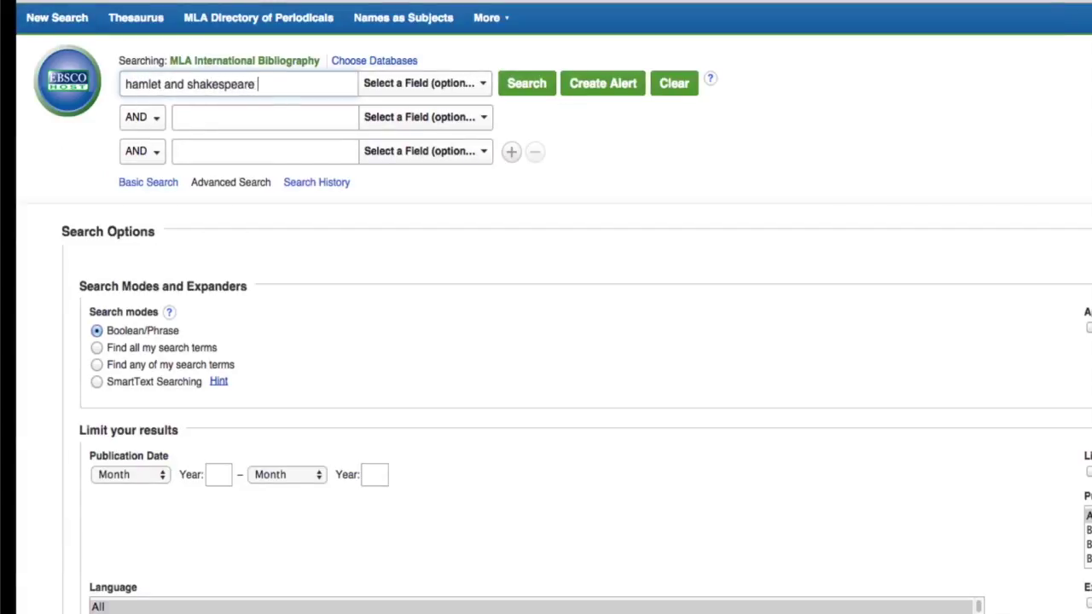
pyautogui.write('and marriage')
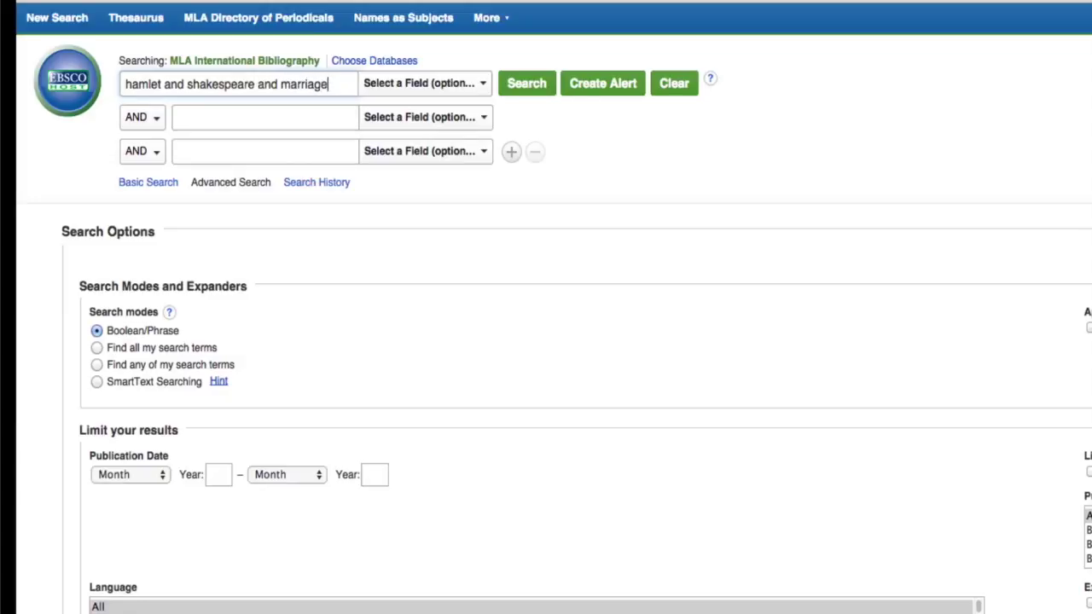
pyautogui.press('Return')
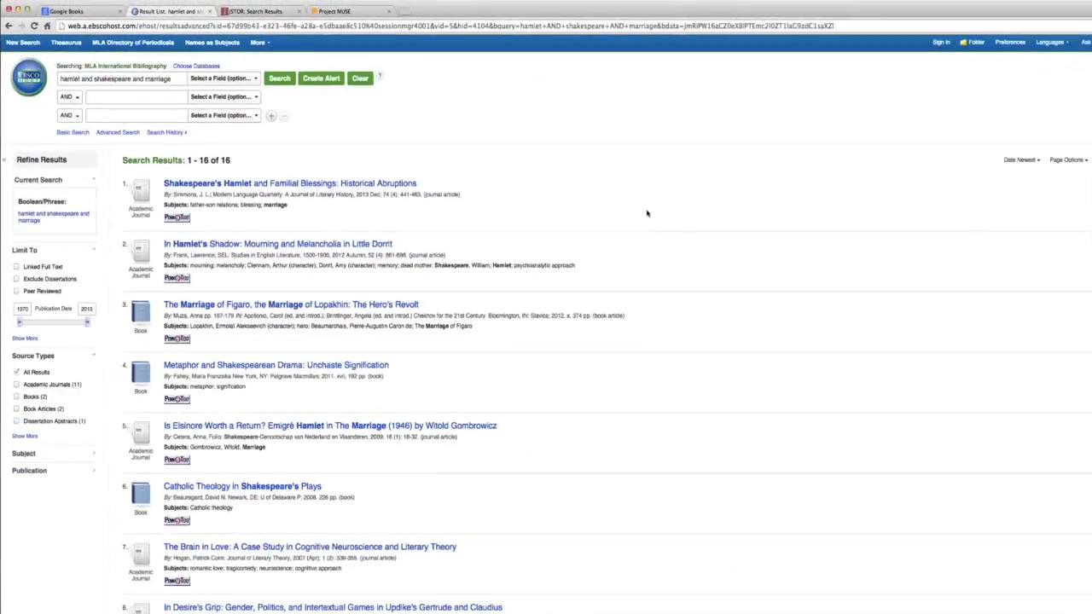
# Look through the results, view the detailed record of "Shakespeare's Hamlet and Familial Blessings: Historical Abruptions" and return to the result list
pyautogui.scroll(-3, 824, 271)
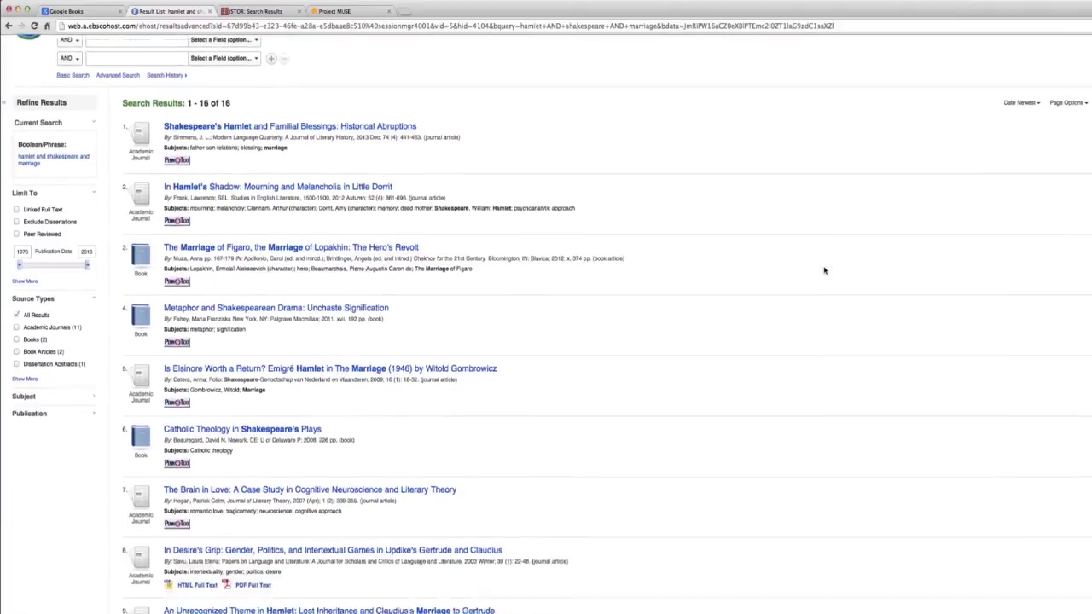
pyautogui.scroll(-1, 824, 271)
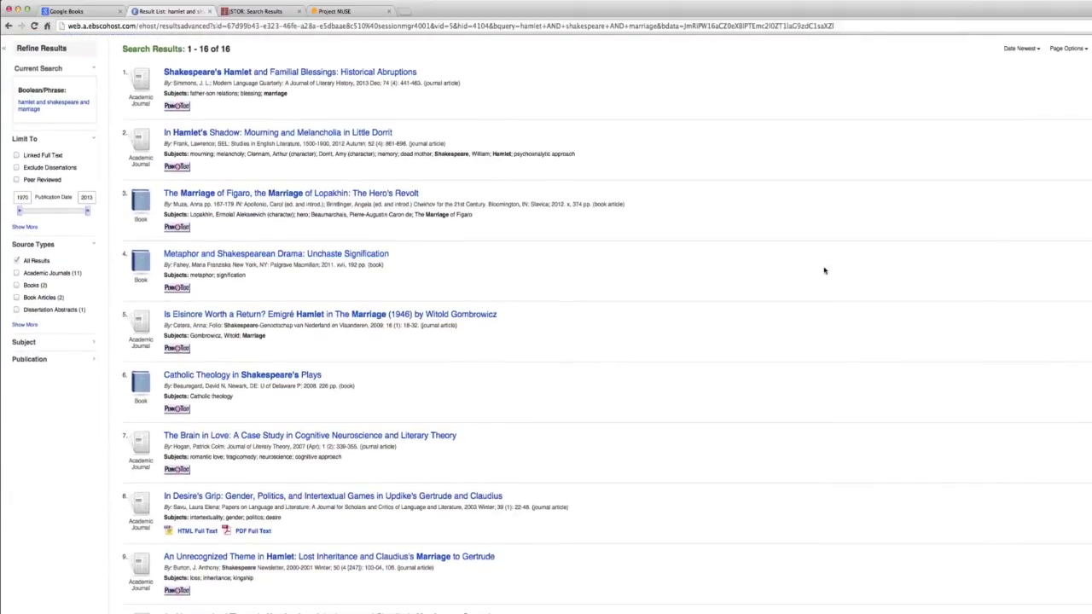
pyautogui.scroll(3, 824, 270)
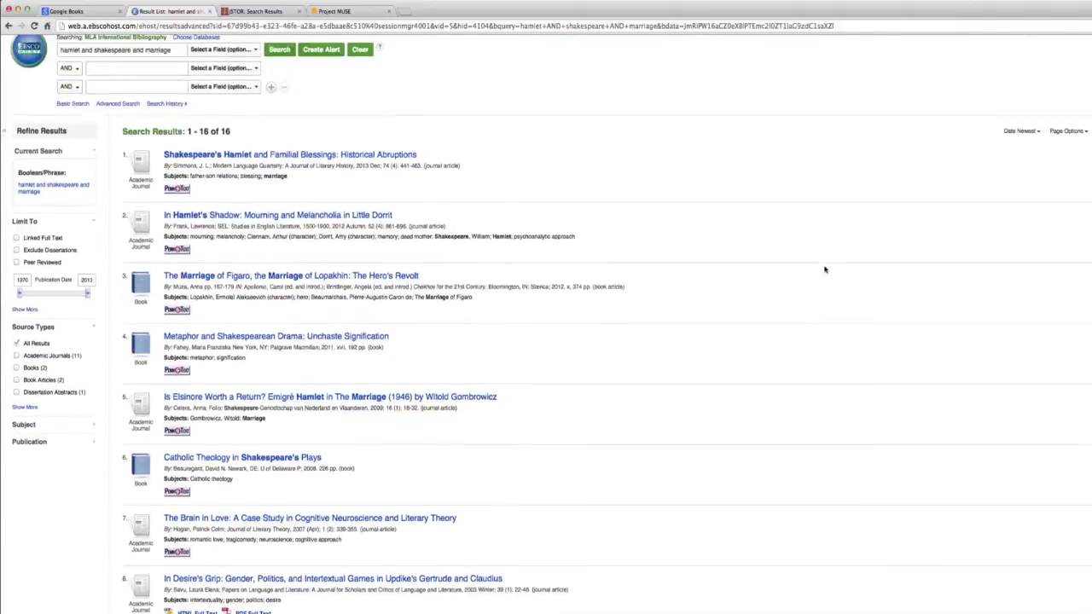
pyautogui.click(250, 155)
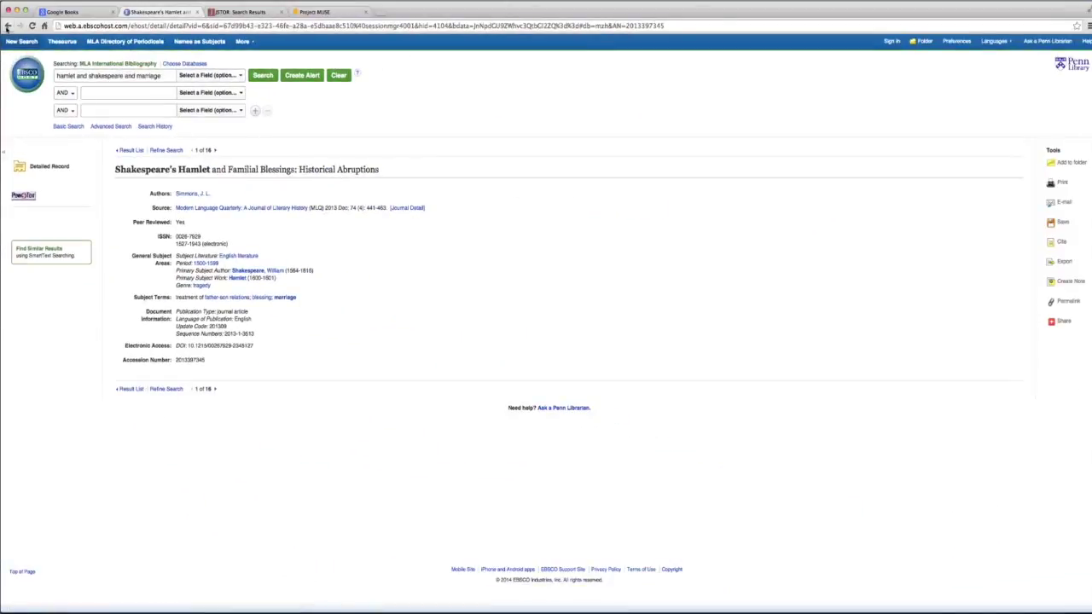
pyautogui.click(8, 26)
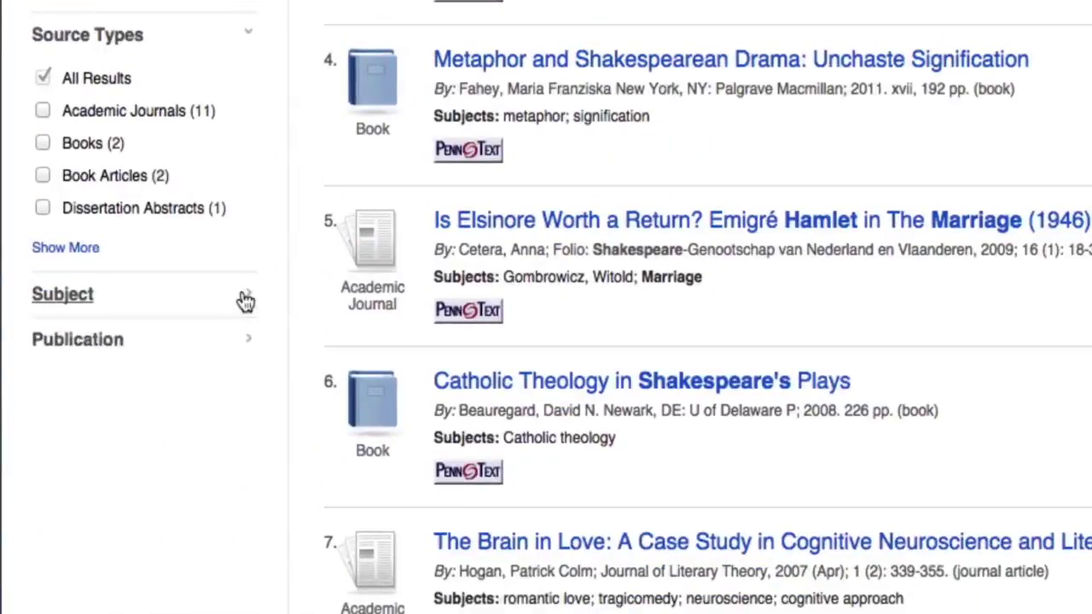
# Open the full list of subject filters, look through the subject terms and close it without applying any
pyautogui.click(246, 299)
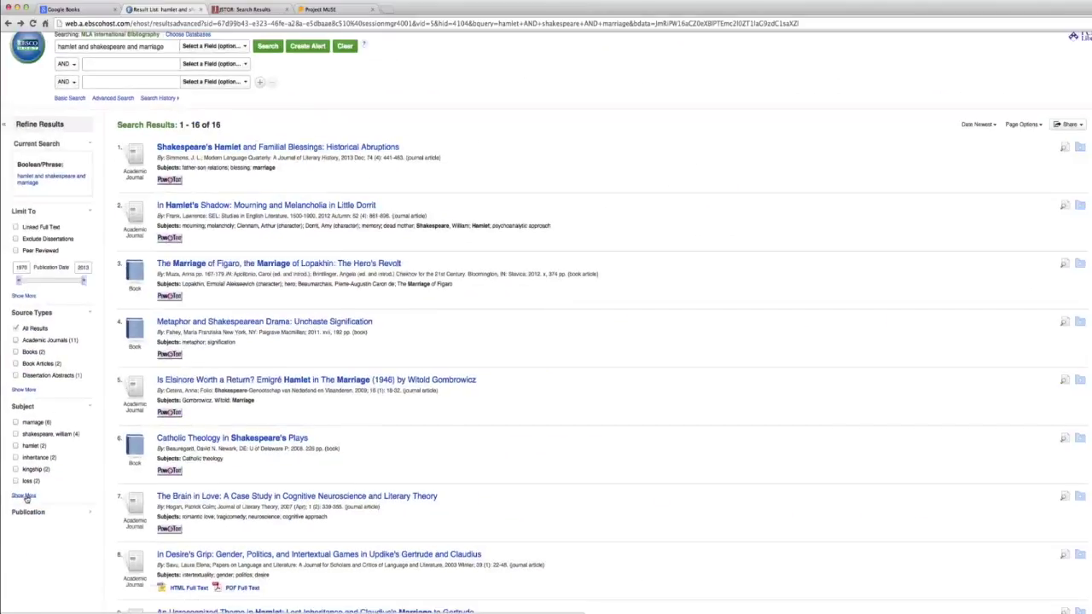
pyautogui.click(65, 539)
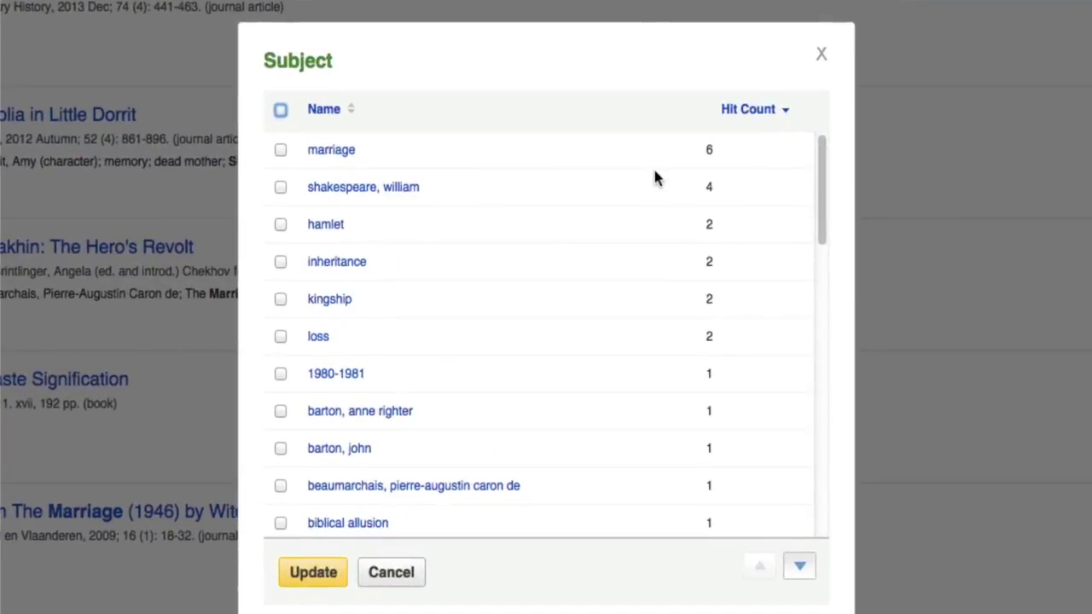
pyautogui.scroll(-3, 604, 259)
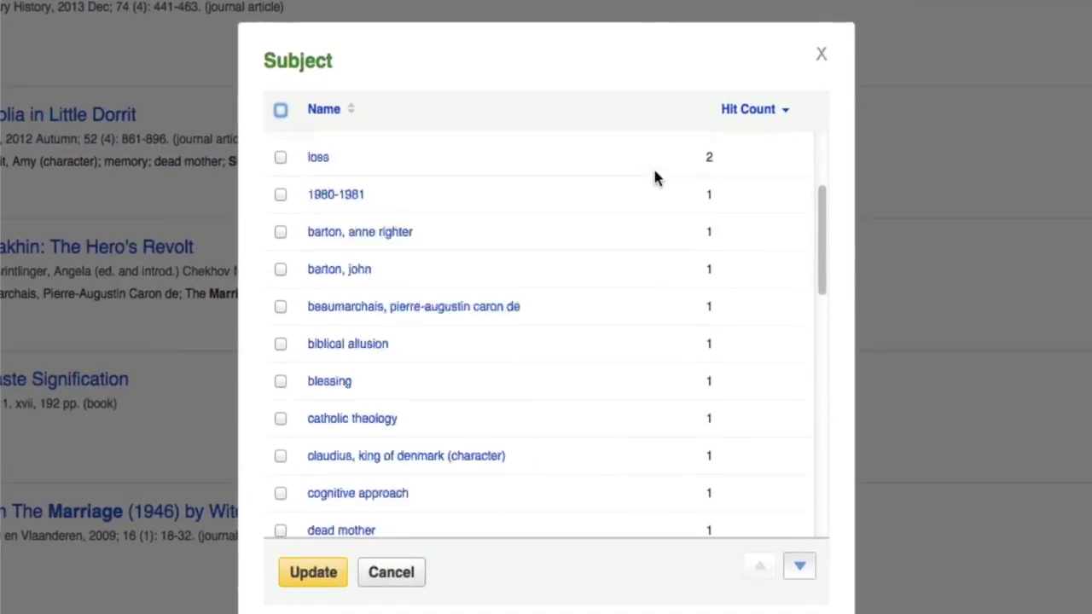
pyautogui.scroll(-2, 666, 171)
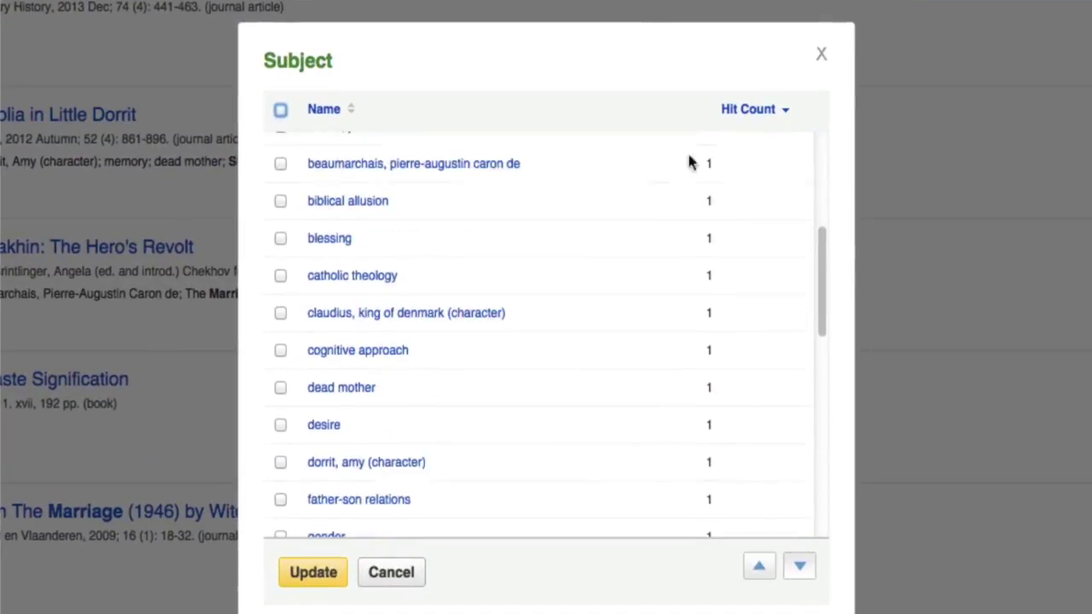
pyautogui.click(821, 58)
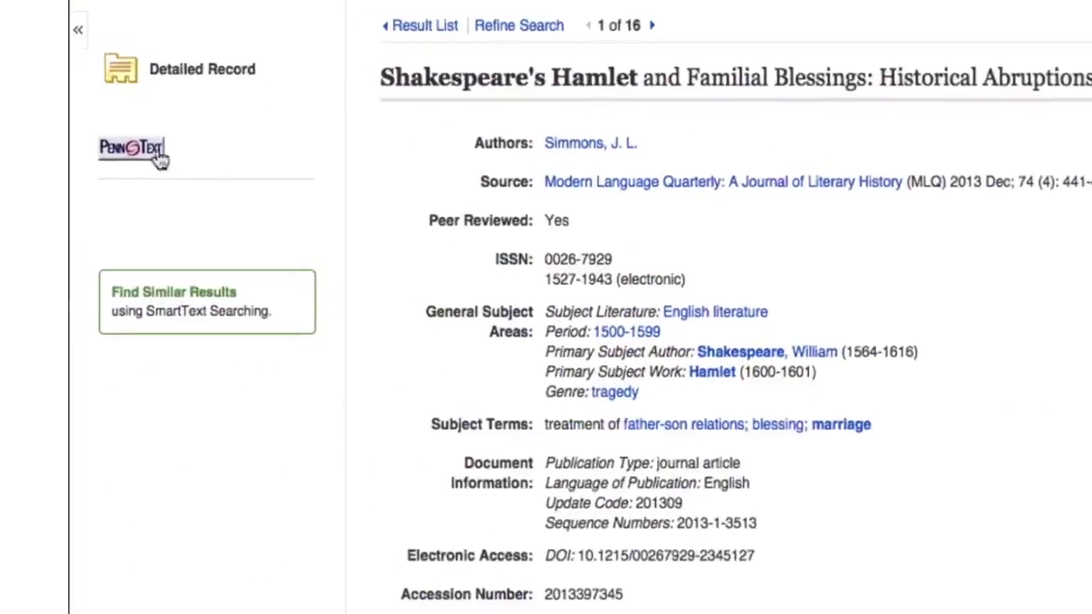
# Check the availability of "Shakespeare's Hamlet and Familial Blessings" through PennText and return to its EBSCOhost record
pyautogui.click(41, 118)
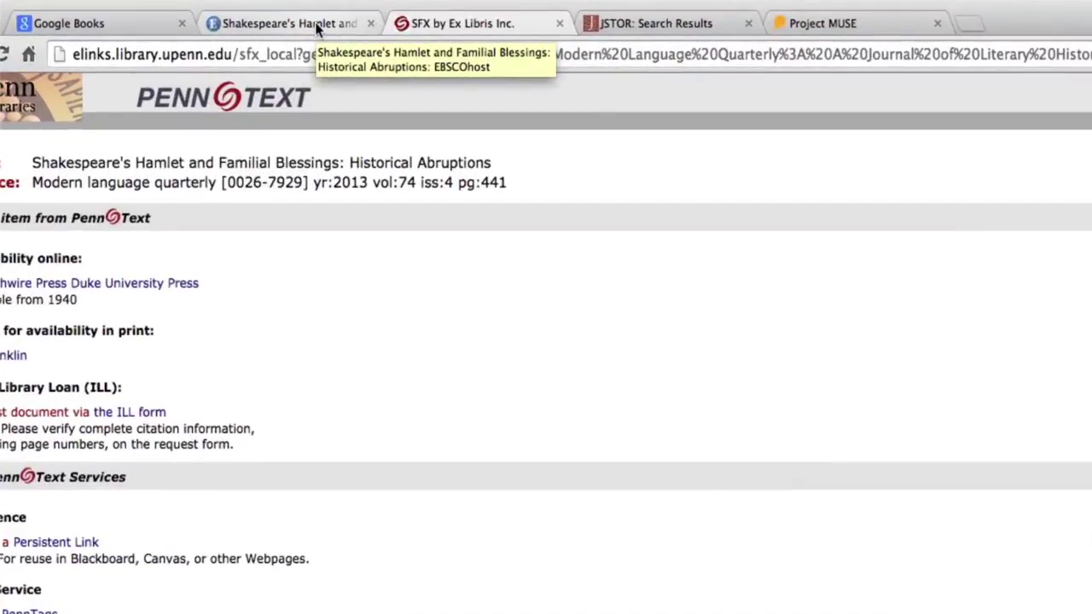
pyautogui.click(316, 27)
# Open the Cited References search and search by the scholar's full name as the cited author
pyautogui.moveTo(452, 94)
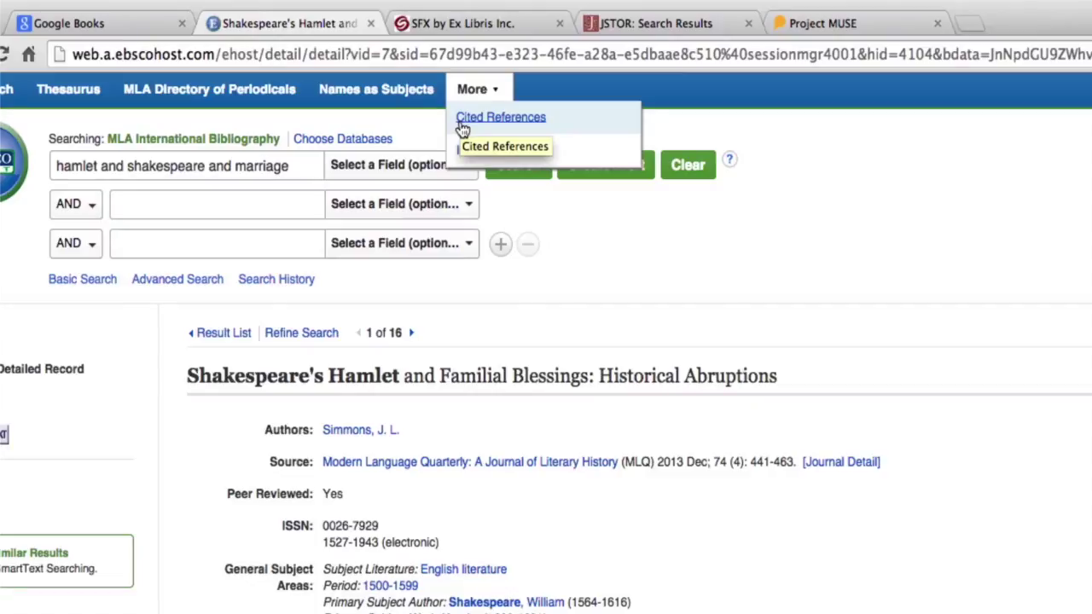
pyautogui.click(462, 126)
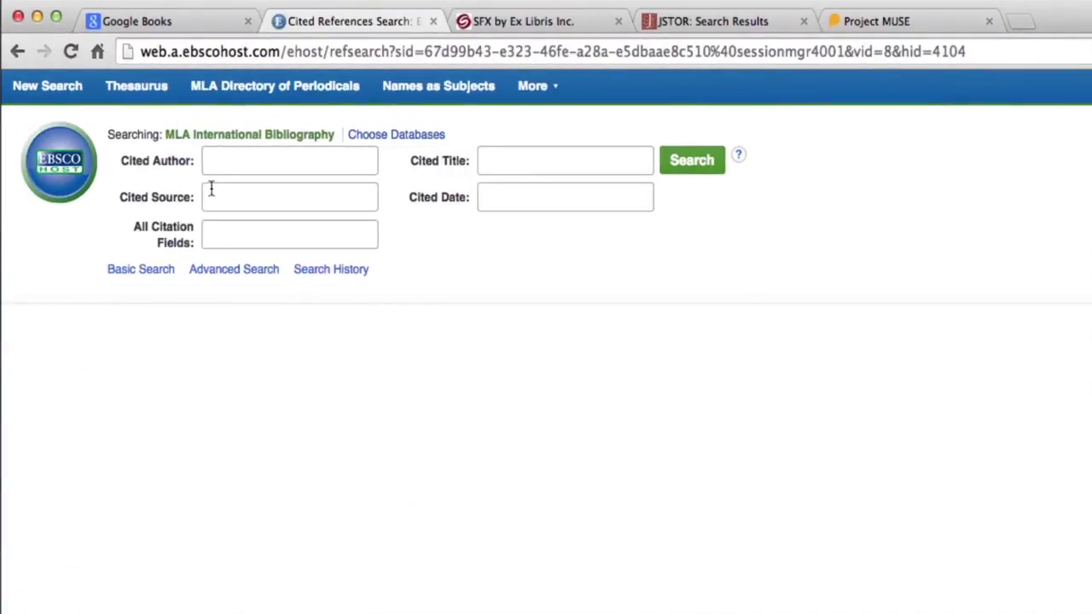
pyautogui.click(233, 161)
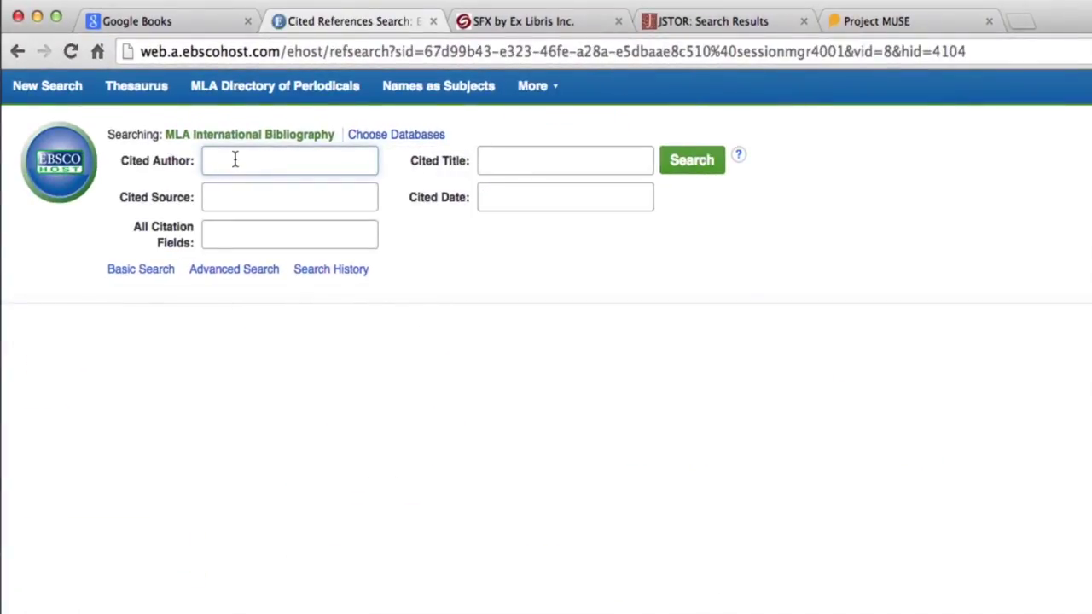
pyautogui.write('Don')
pyautogui.press('BackSpace')
pyautogui.write('lan, Fran')
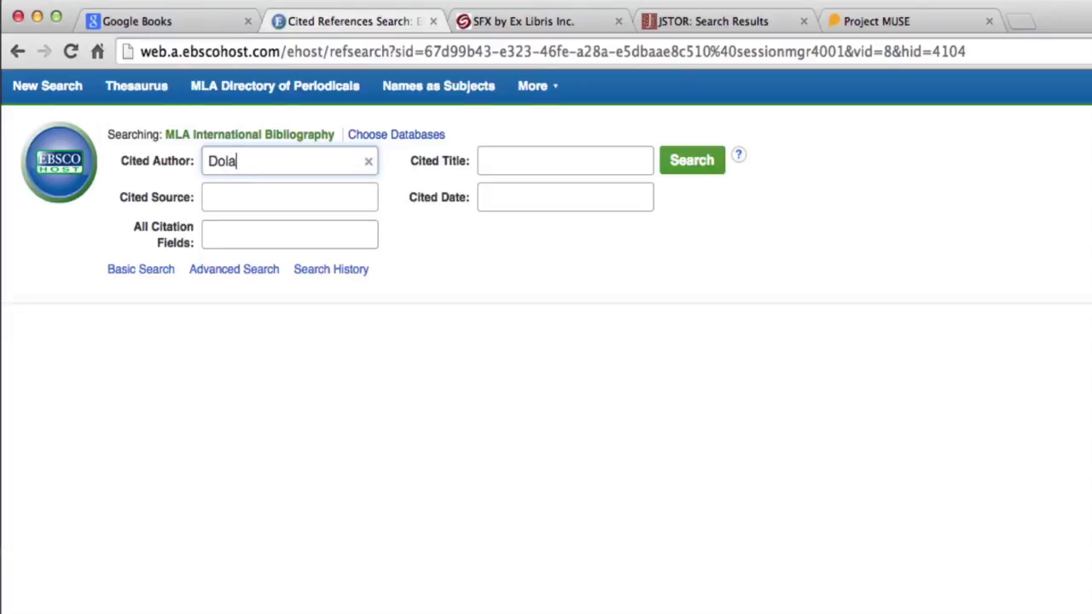
pyautogui.write('cis')
pyautogui.press('Return')
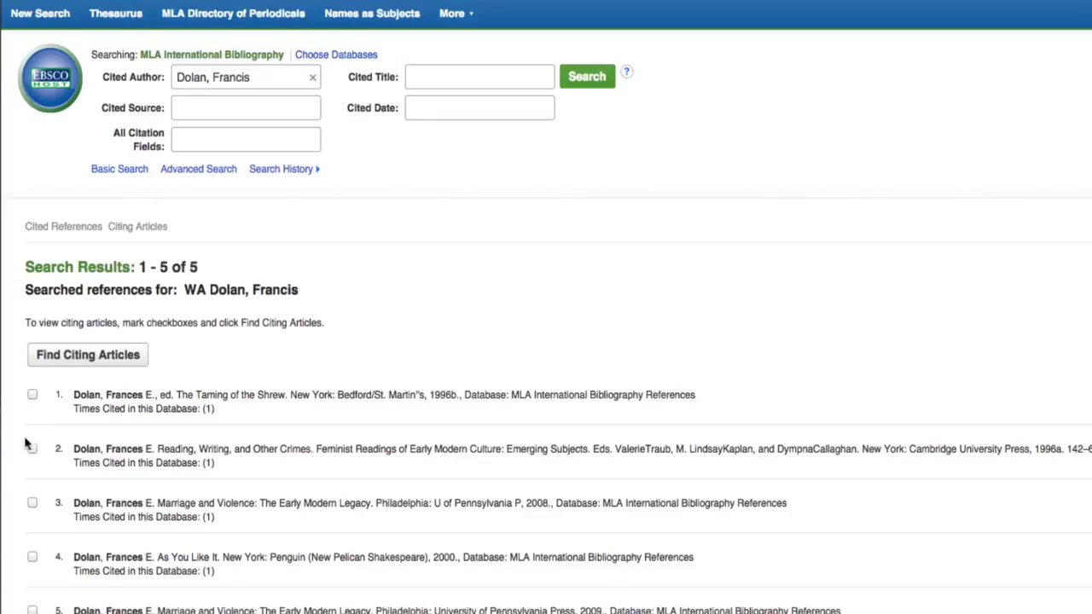
# Find the articles that cite the 2008 edition of "Marriage and Violence: The Early Modern Legacy"
pyautogui.click(33, 503)
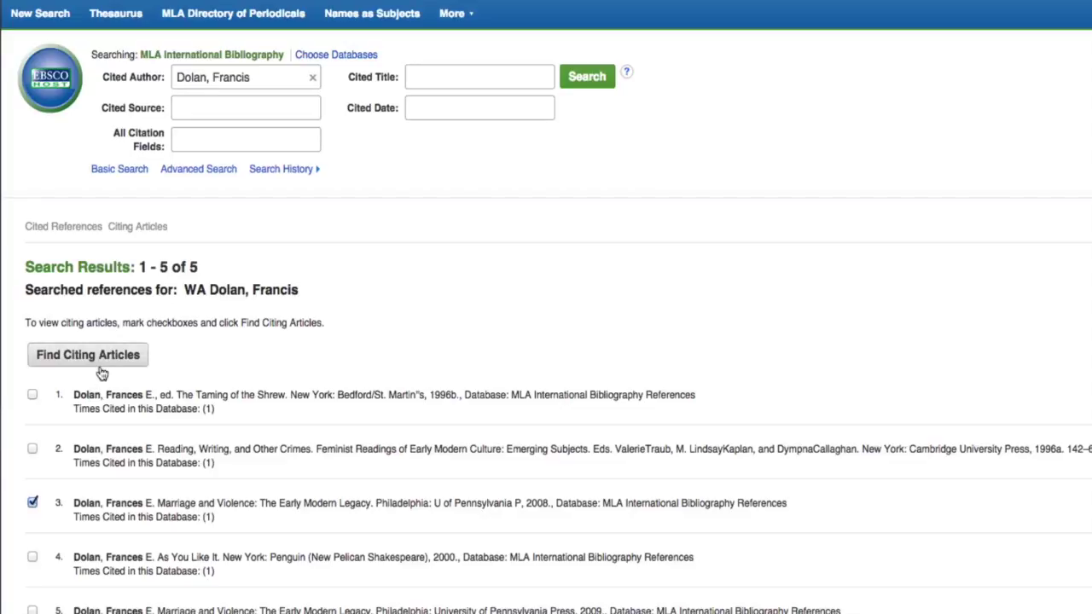
pyautogui.click(96, 358)
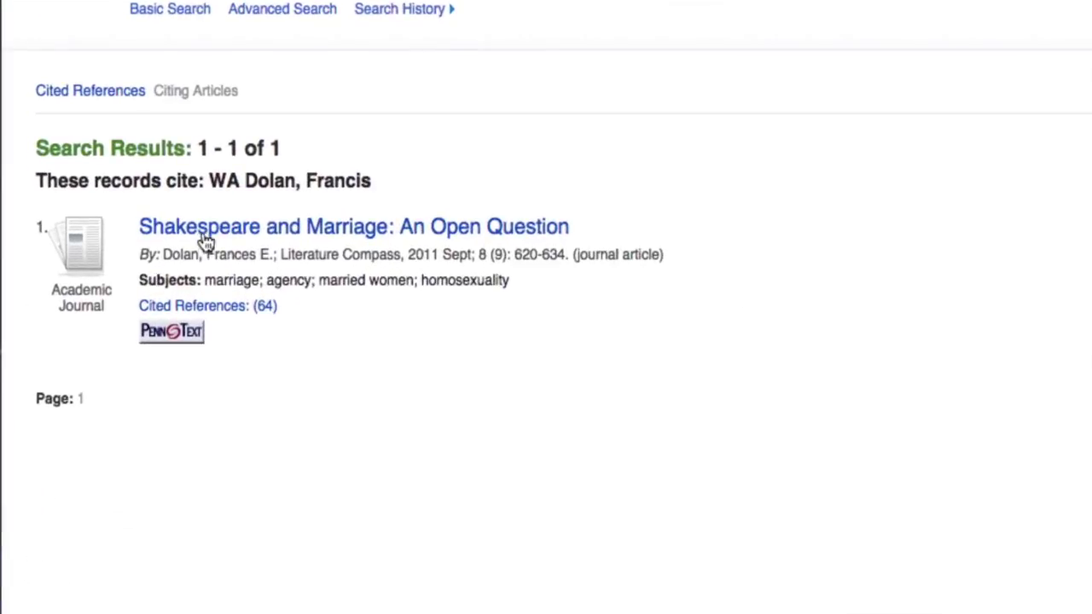
# Open the cited references of "Shakespeare and Marriage: An Open Question" and look through the listed works
pyautogui.click(204, 308)
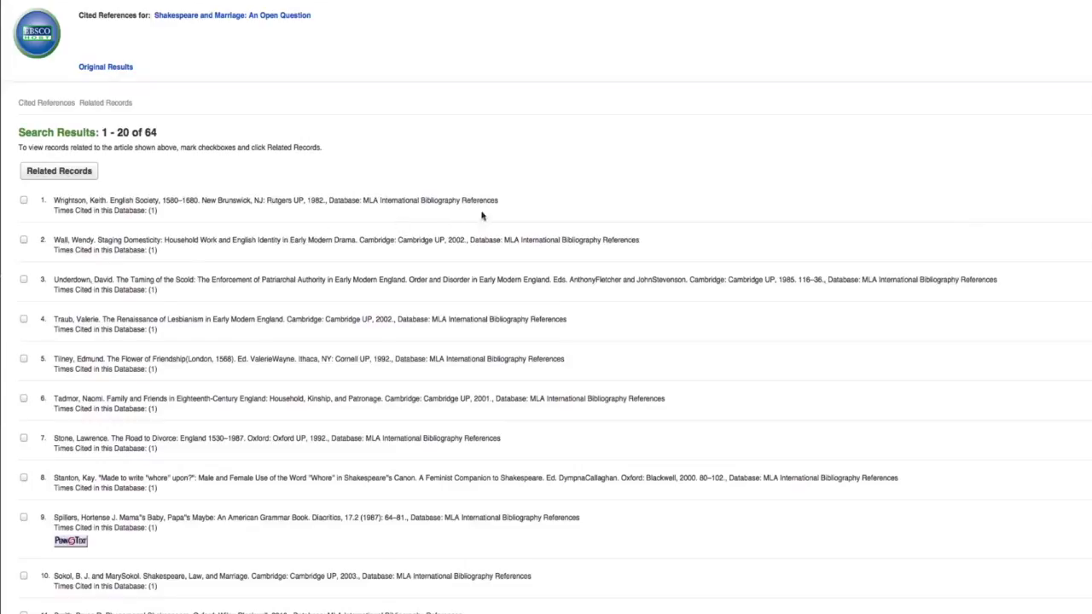
pyautogui.scroll(-3, 669, 207)
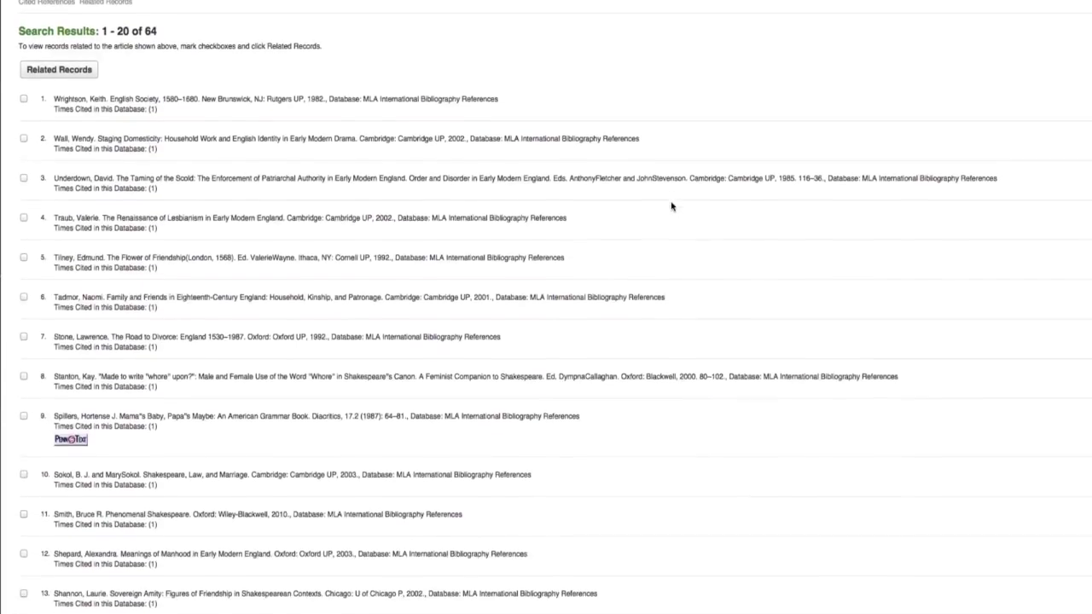
pyautogui.scroll(-1, 671, 207)
pyautogui.scroll(-1, 672, 207)
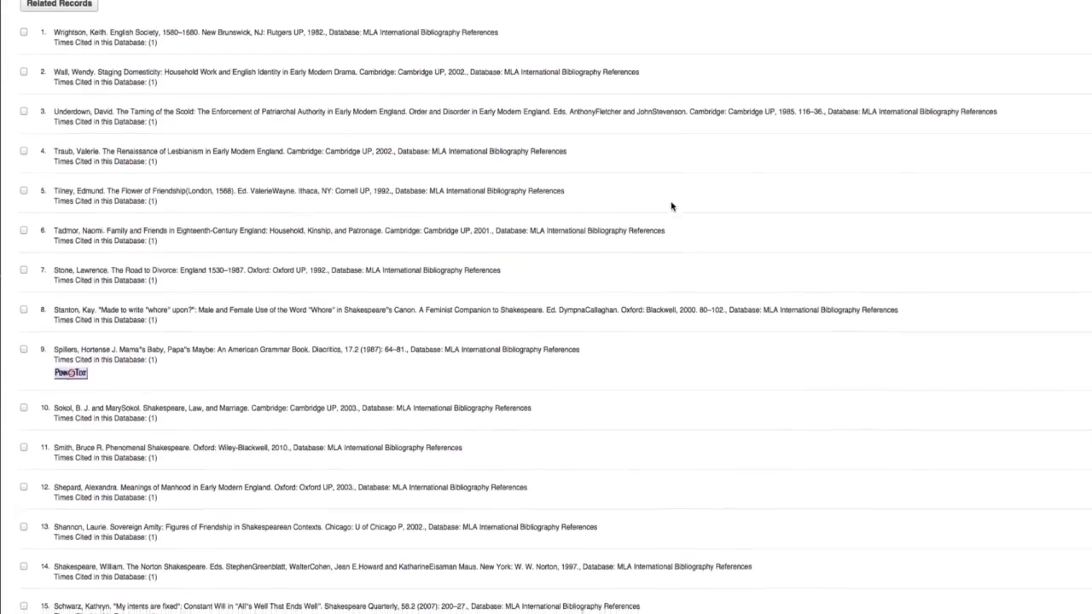